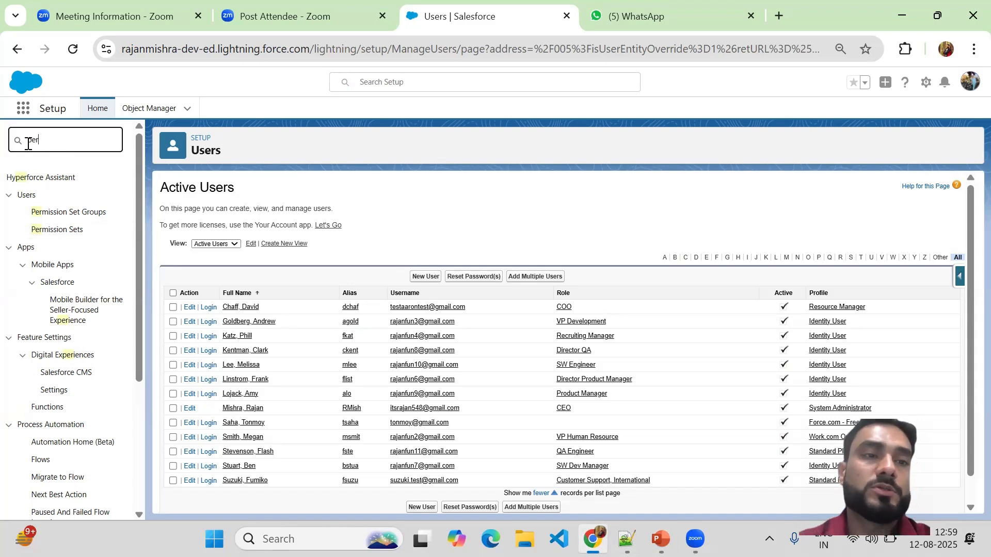
# Start a new permission set with the label "Delete Access for Resources" and its matching API name, leaving the description blank
pyautogui.click(56, 233)
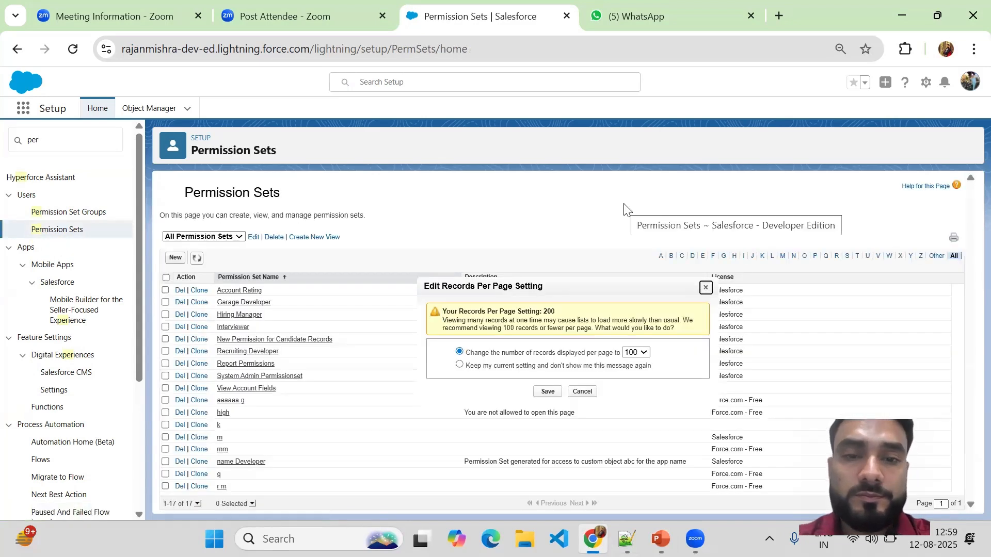
pyautogui.click(583, 390)
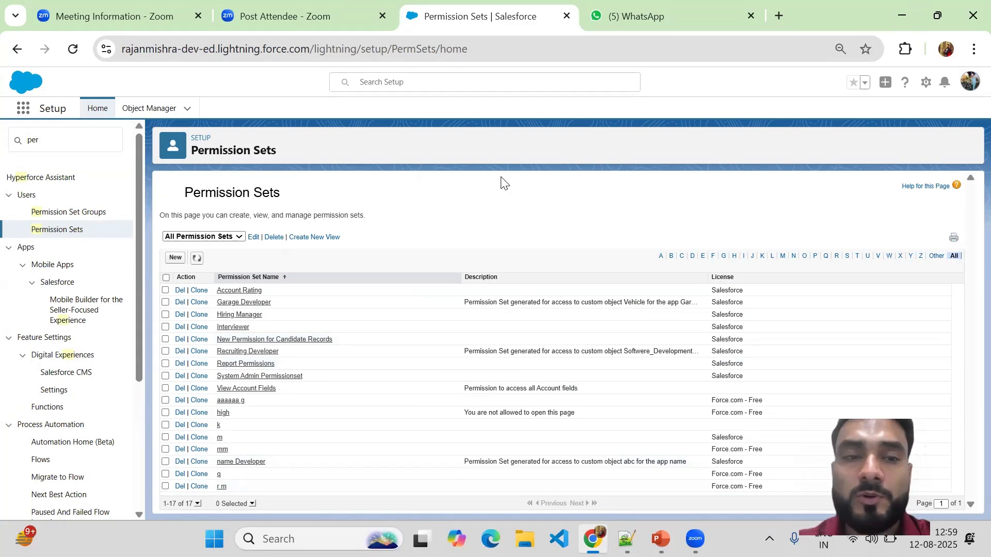
pyautogui.click(175, 261)
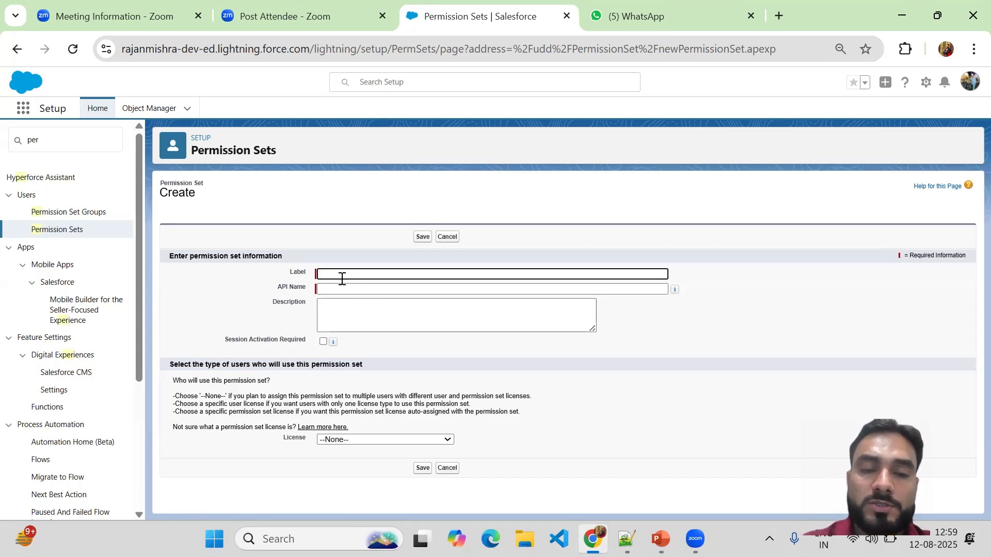
pyautogui.write('elete')
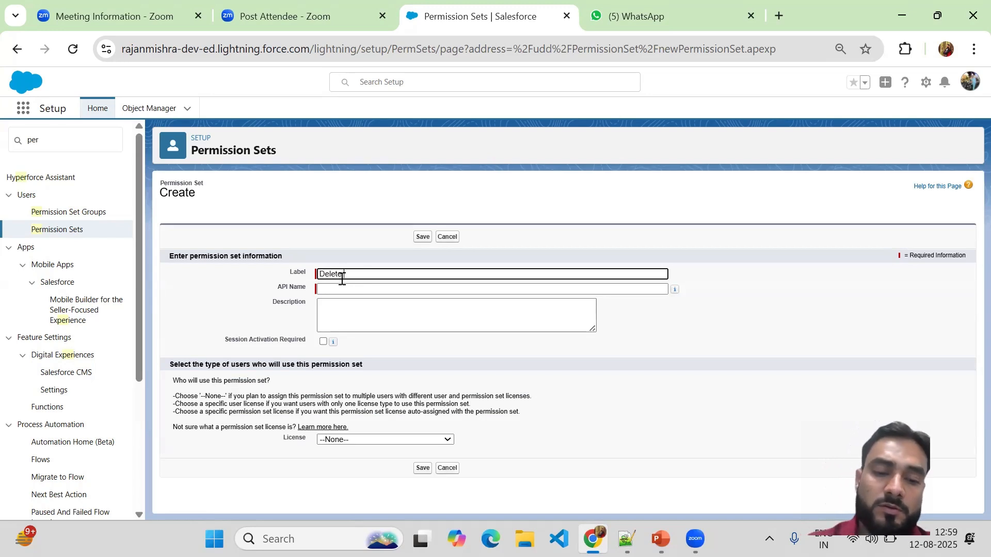
pyautogui.write('Access')
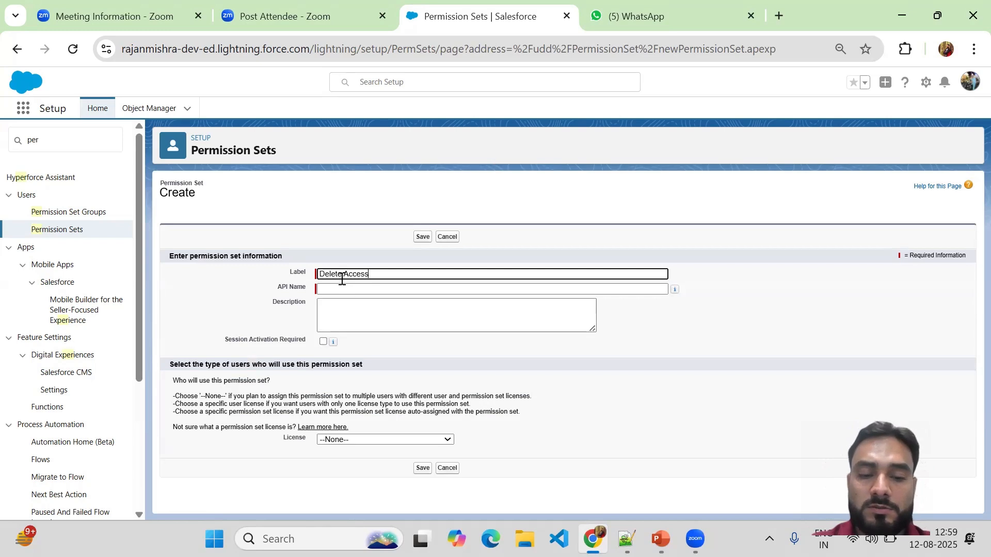
pyautogui.write(' of')
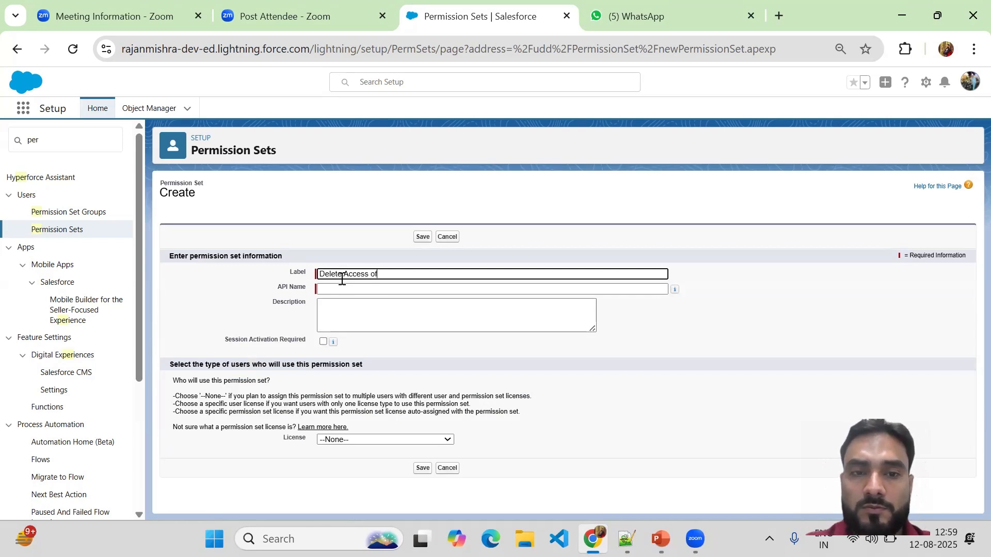
pyautogui.write('r ')
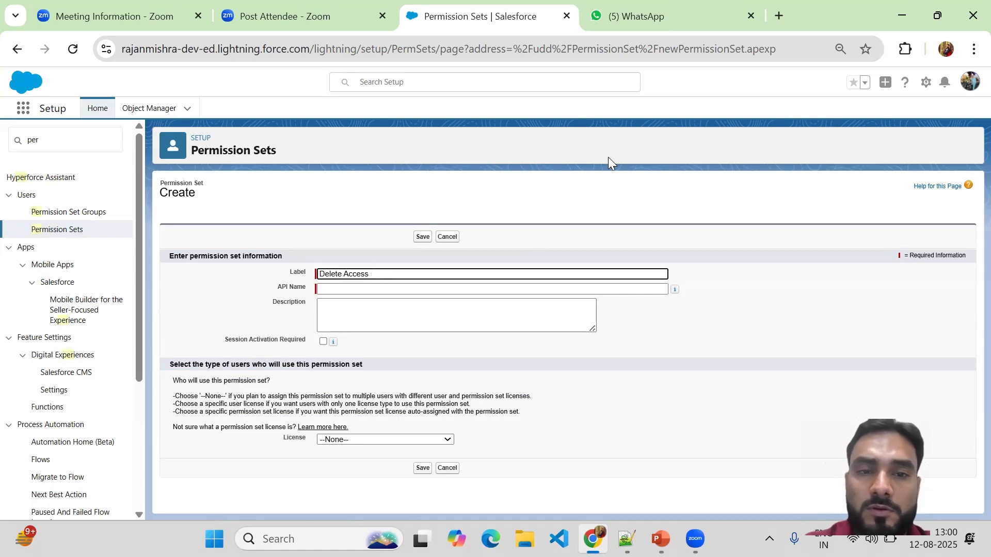
pyautogui.write('or ')
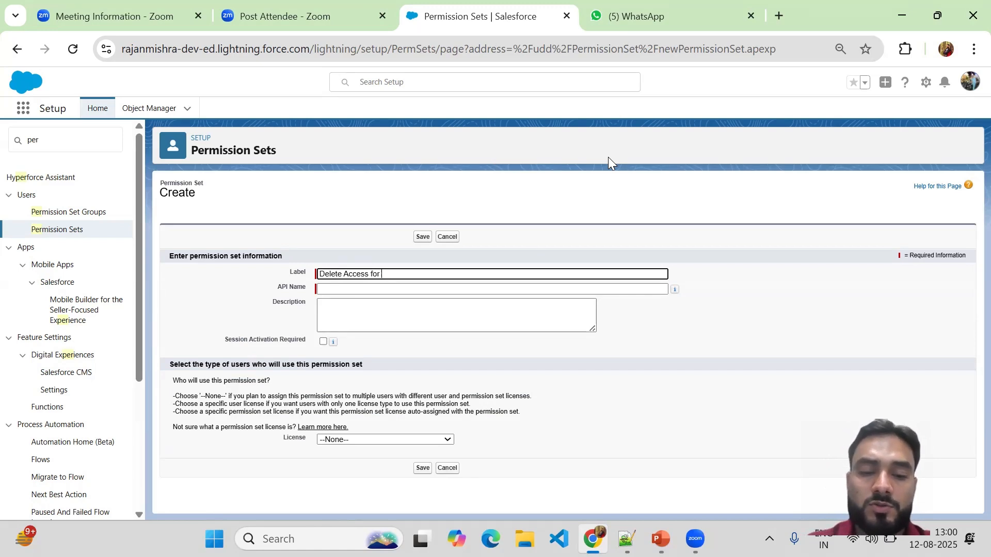
pyautogui.write('Resources')
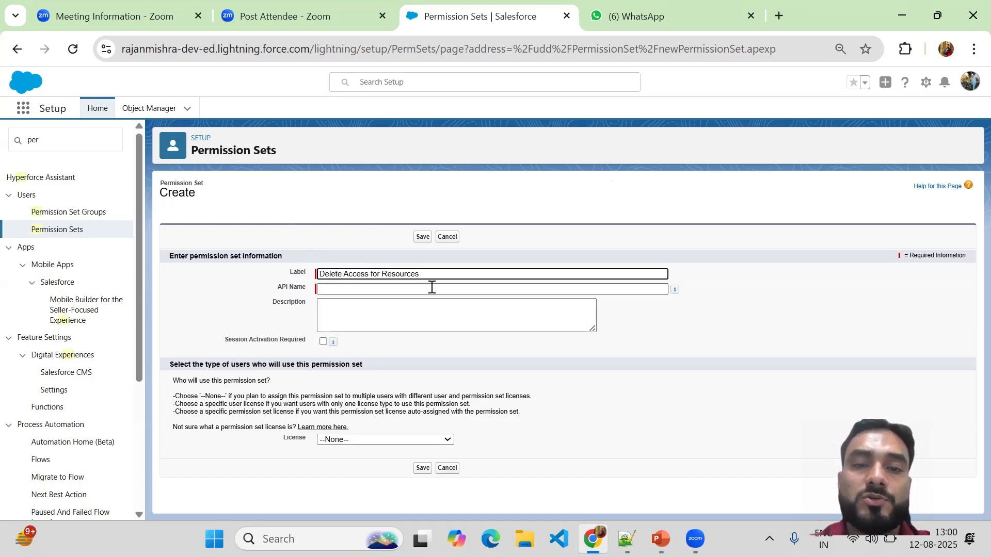
pyautogui.click(389, 290)
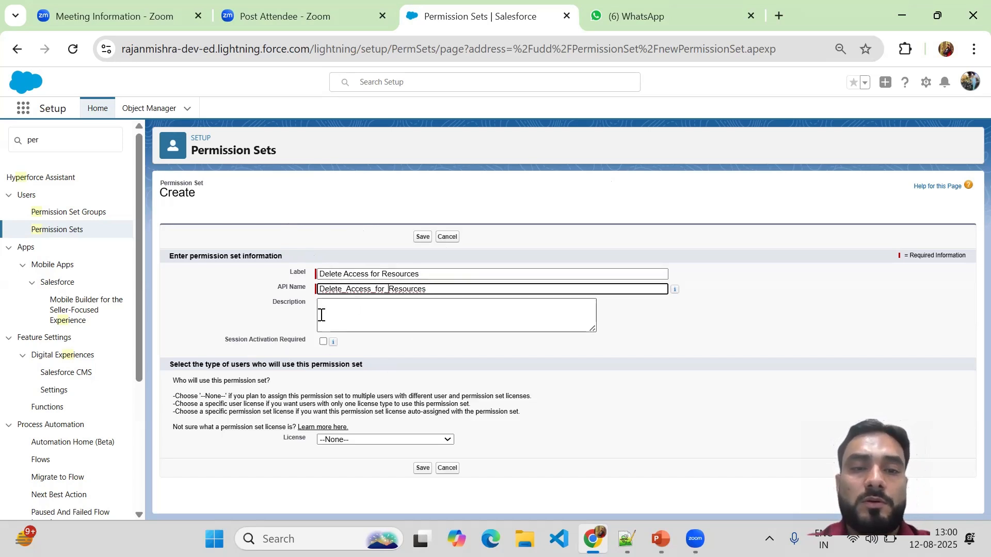
pyautogui.click(426, 323)
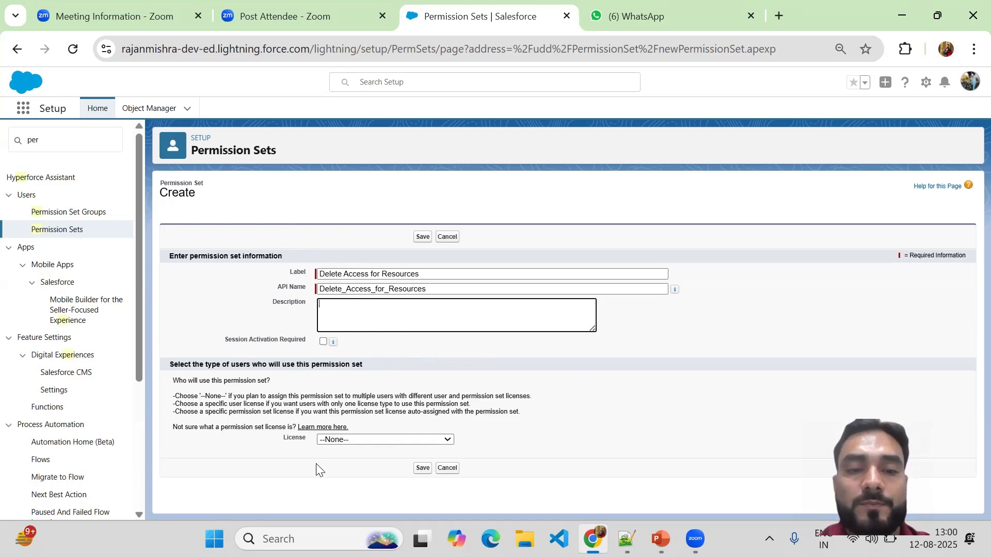
# Set the permission set's license to Salesforce and save it
pyautogui.click(370, 442)
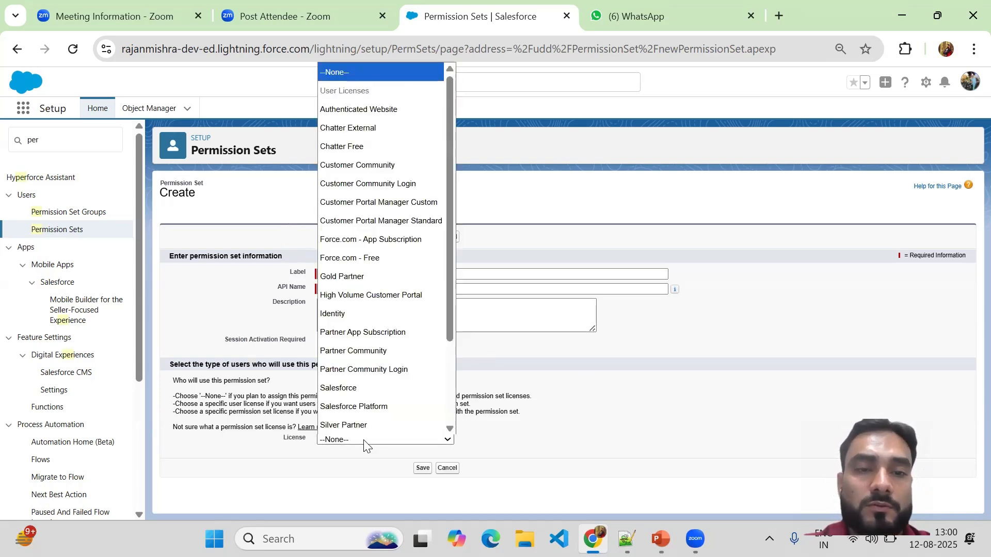
pyautogui.scroll(-2, 346, 392)
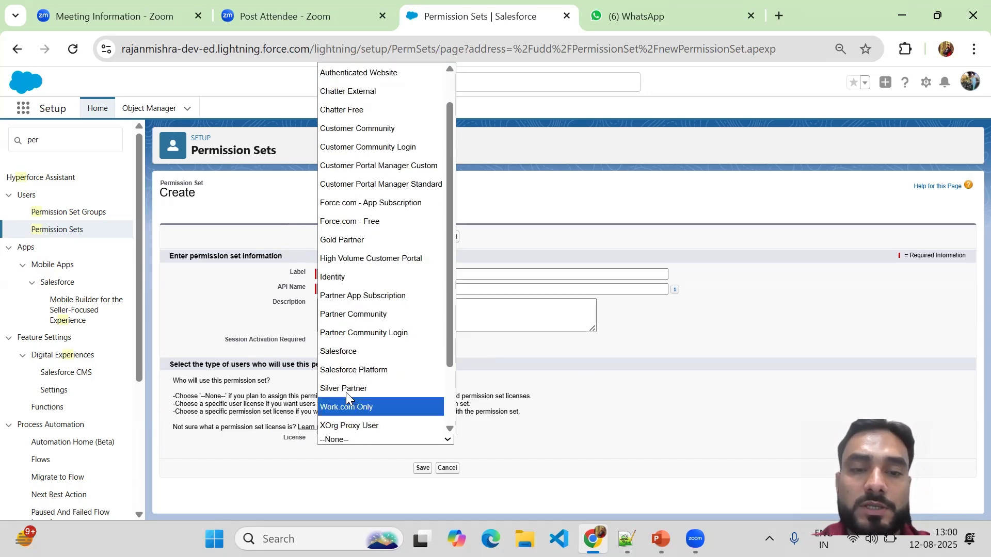
pyautogui.click(354, 352)
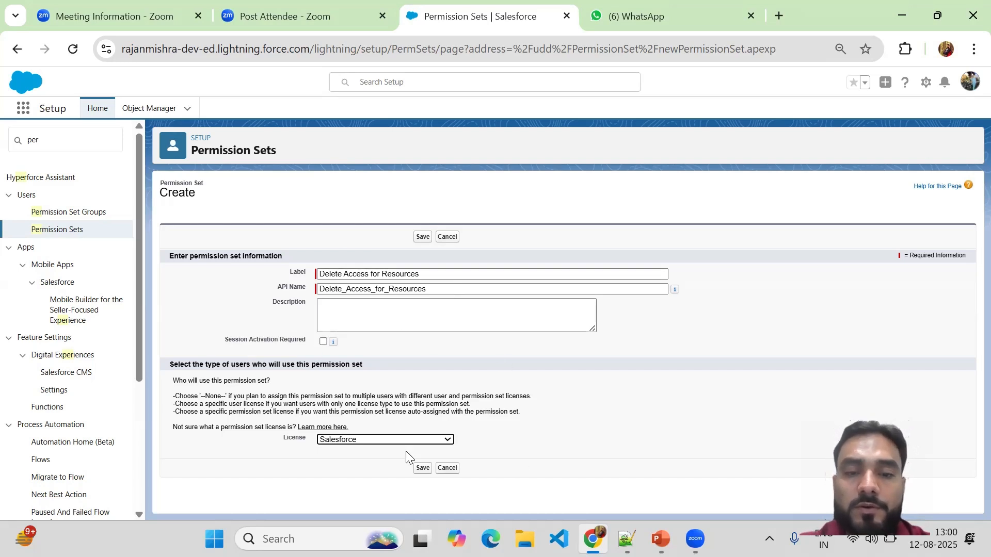
pyautogui.click(422, 468)
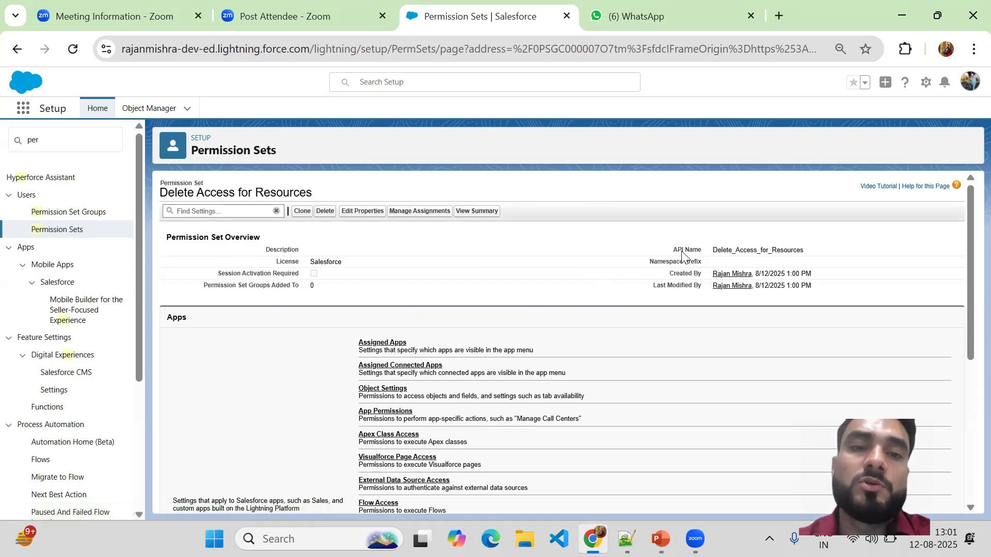
# Review the editable properties of the new permission set without changing them, and view its summary
pyautogui.click(363, 216)
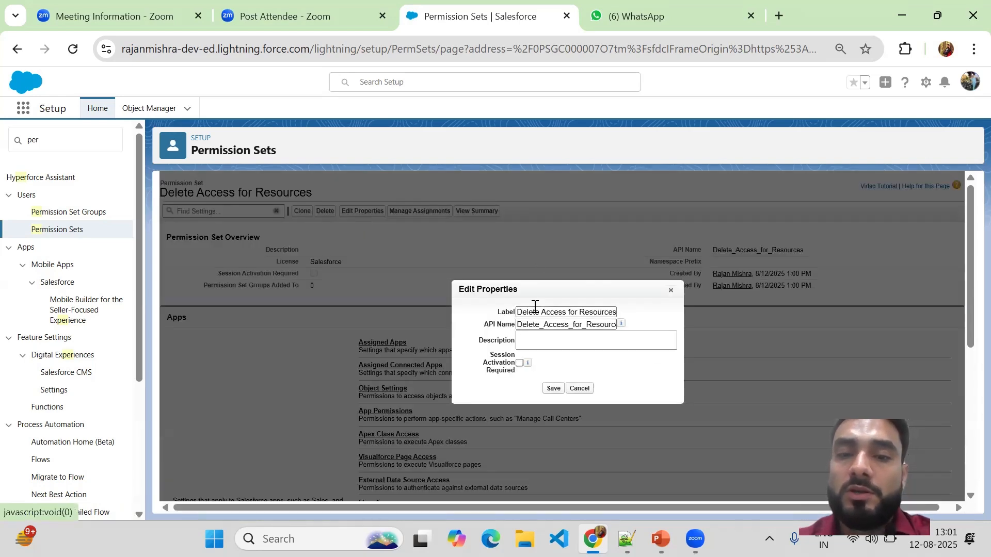
pyautogui.click(579, 390)
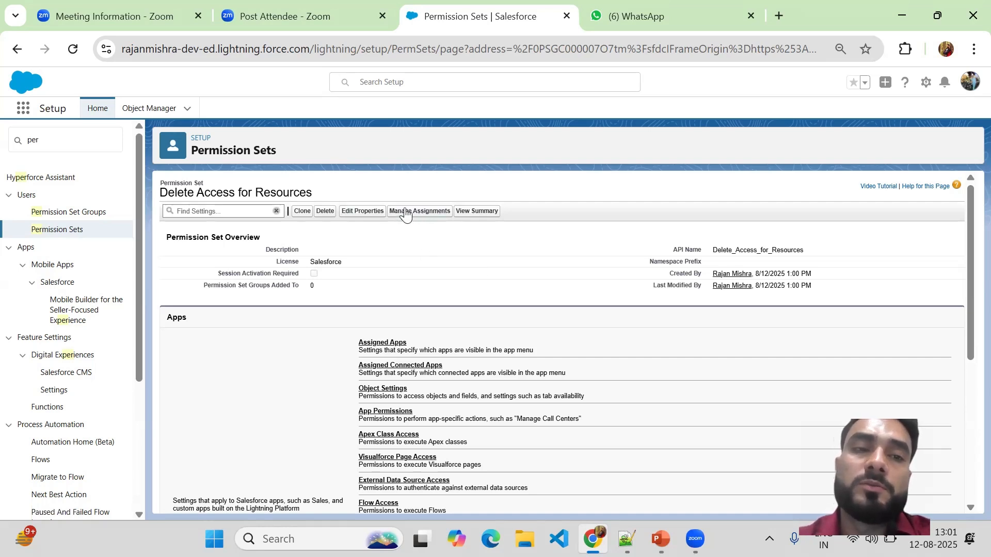
pyautogui.moveTo(163, 192); pyautogui.dragTo(323, 196)
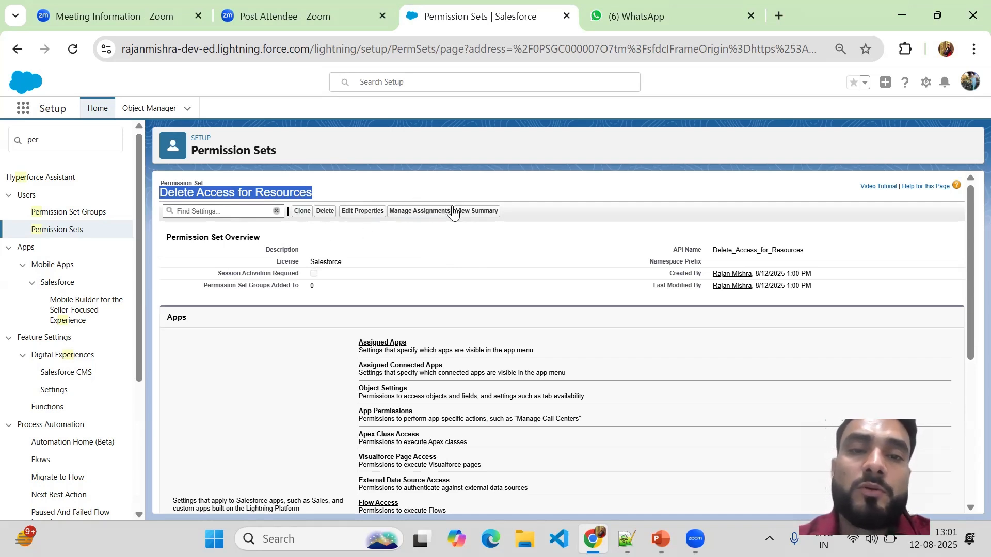
pyautogui.click(491, 212)
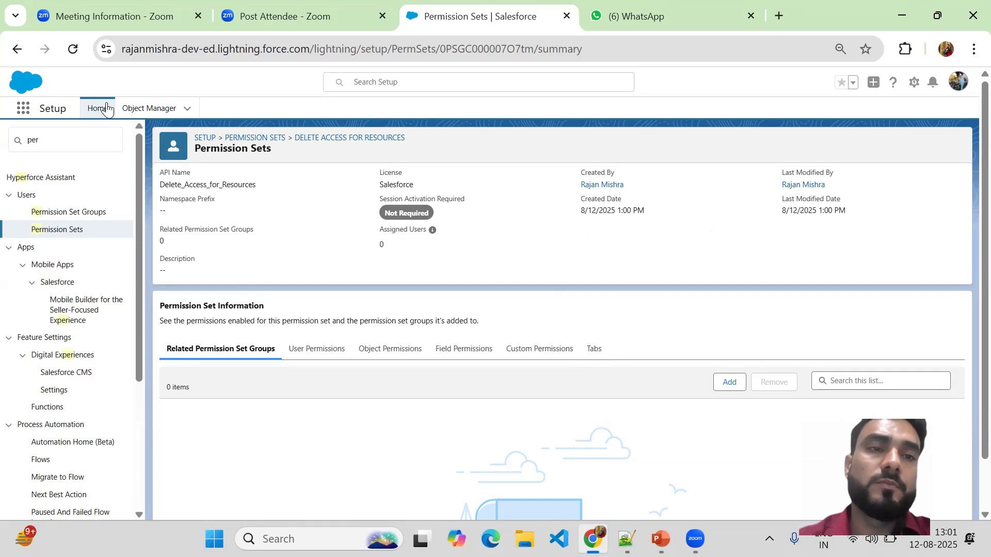
# Return to the list of permission sets and reopen Delete Access for Resources, keeping the current records-per-page setting
pyautogui.click(17, 50)
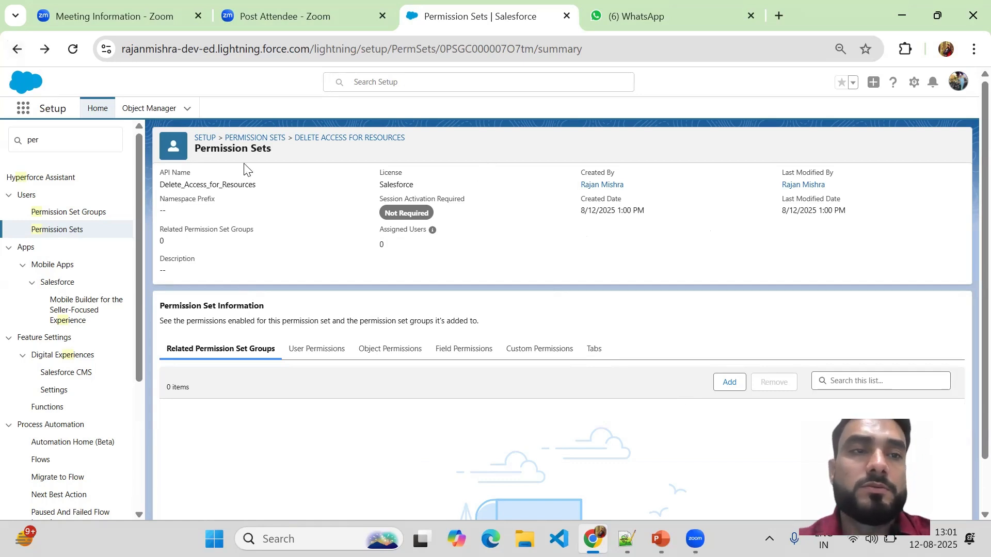
pyautogui.click(18, 52)
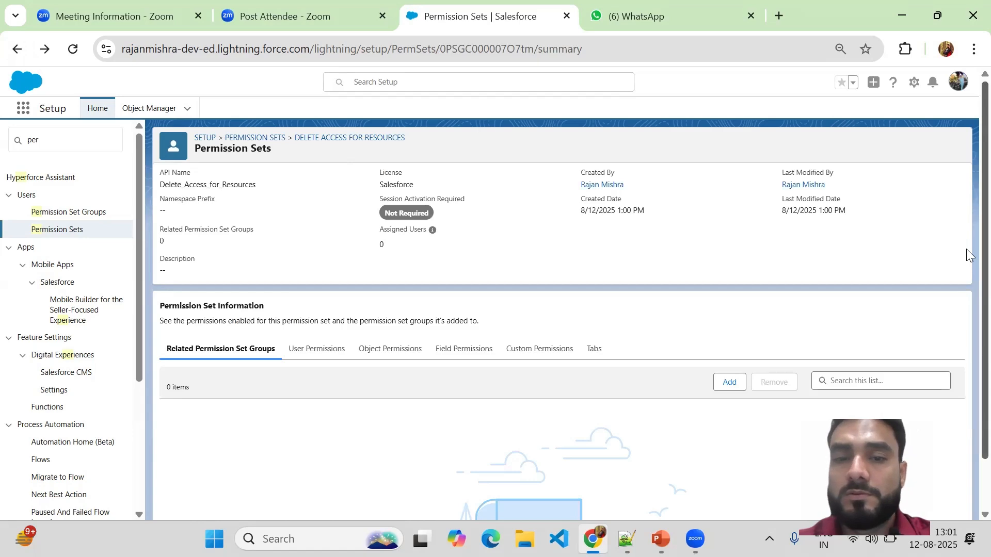
pyautogui.scroll(-1, 968, 330)
pyautogui.scroll(1, 968, 160)
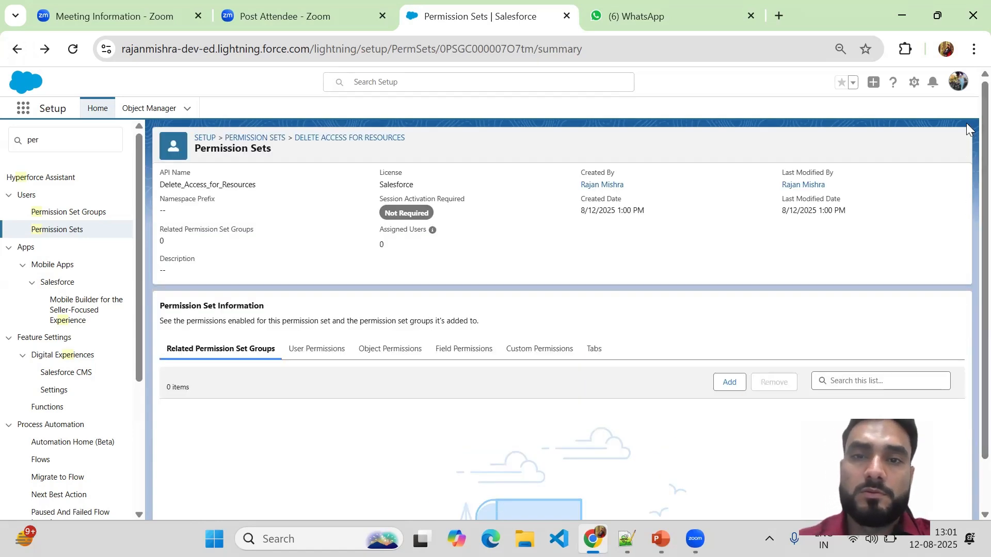
pyautogui.click(17, 49)
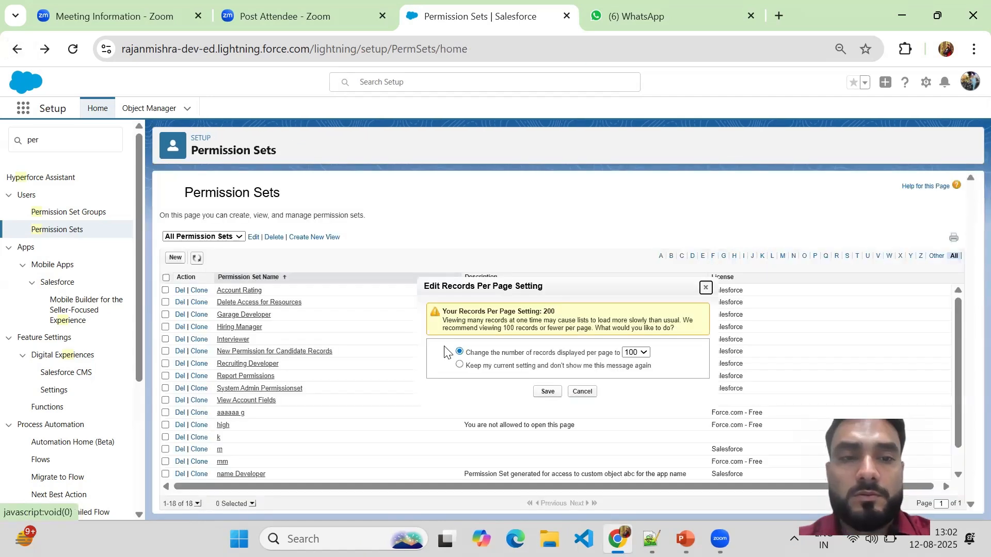
pyautogui.click(582, 392)
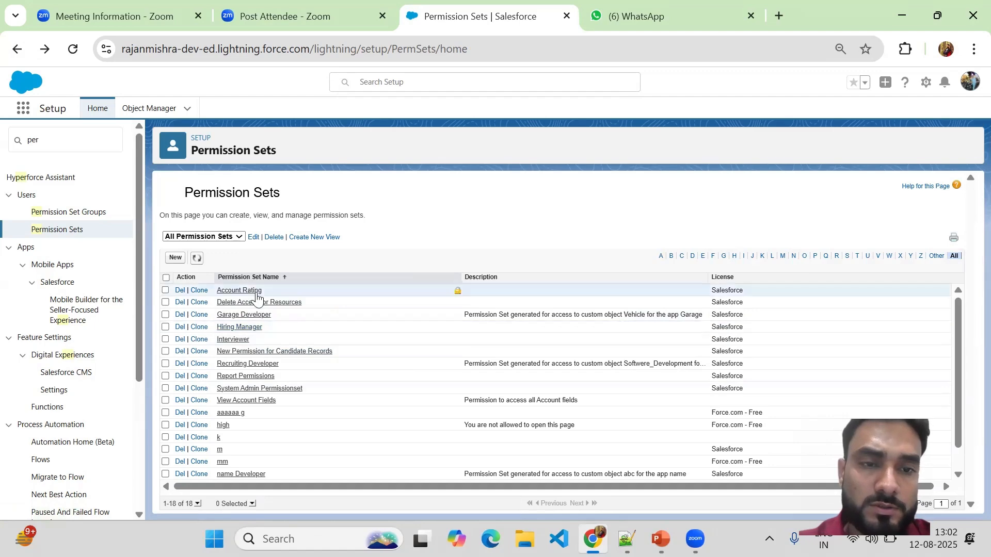
pyautogui.click(246, 305)
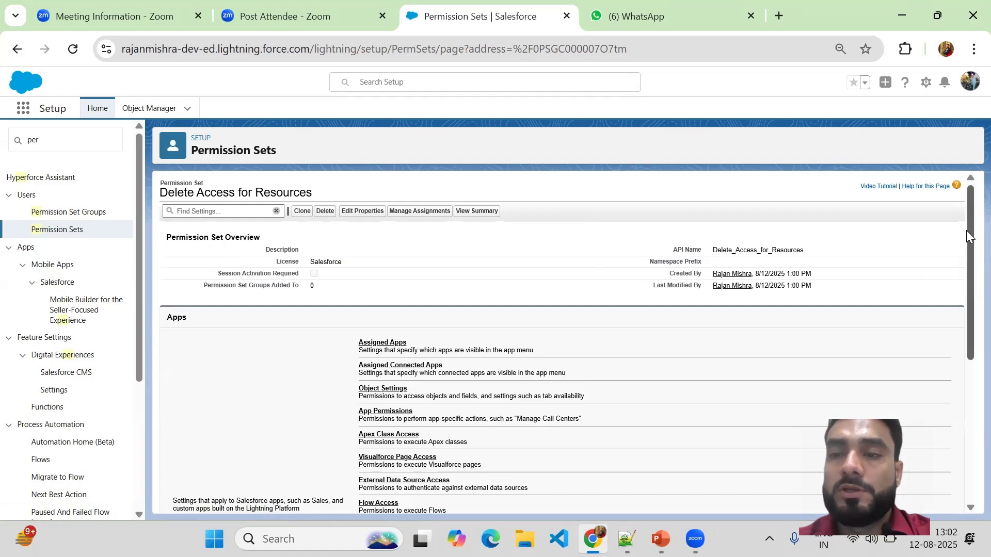
# Add the Recruiting app to the permission set's enabled apps and save the assignment
pyautogui.moveTo(967, 233); pyautogui.dragTo(966, 281)
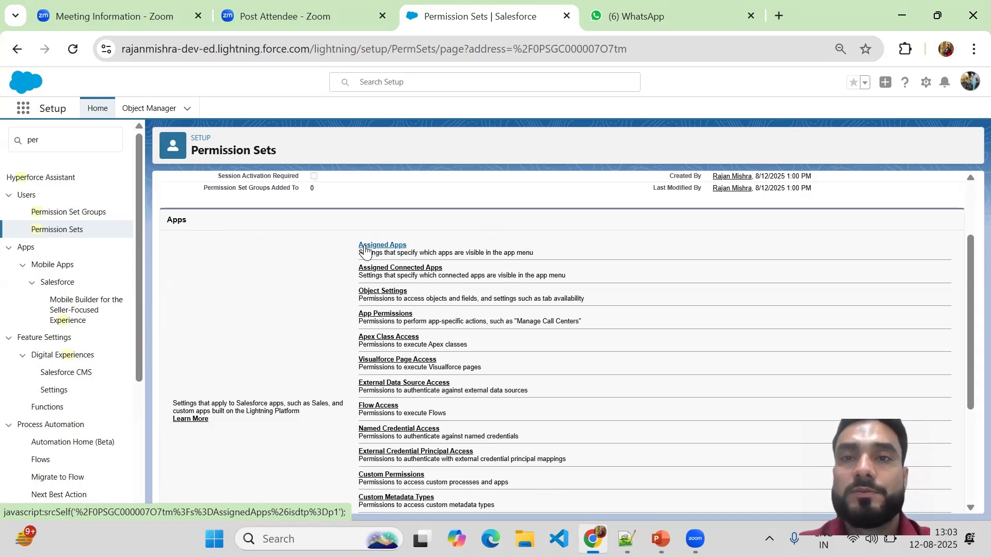
pyautogui.click(366, 250)
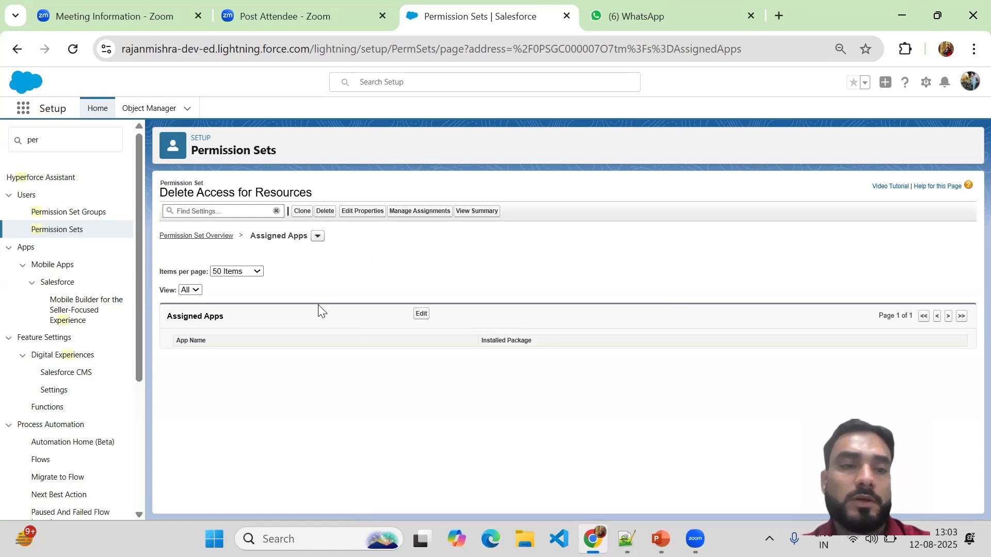
pyautogui.click(421, 313)
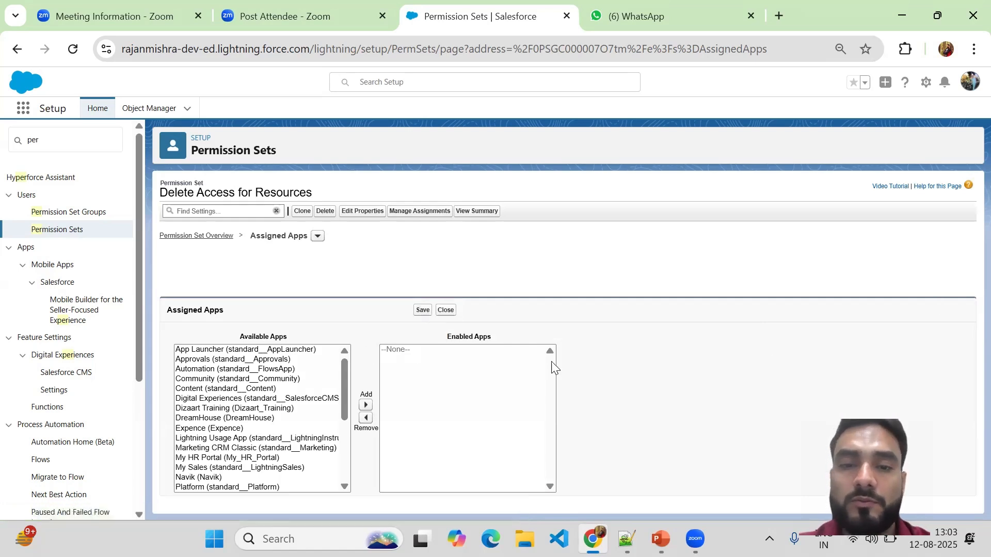
pyautogui.moveTo(344, 376); pyautogui.dragTo(333, 434)
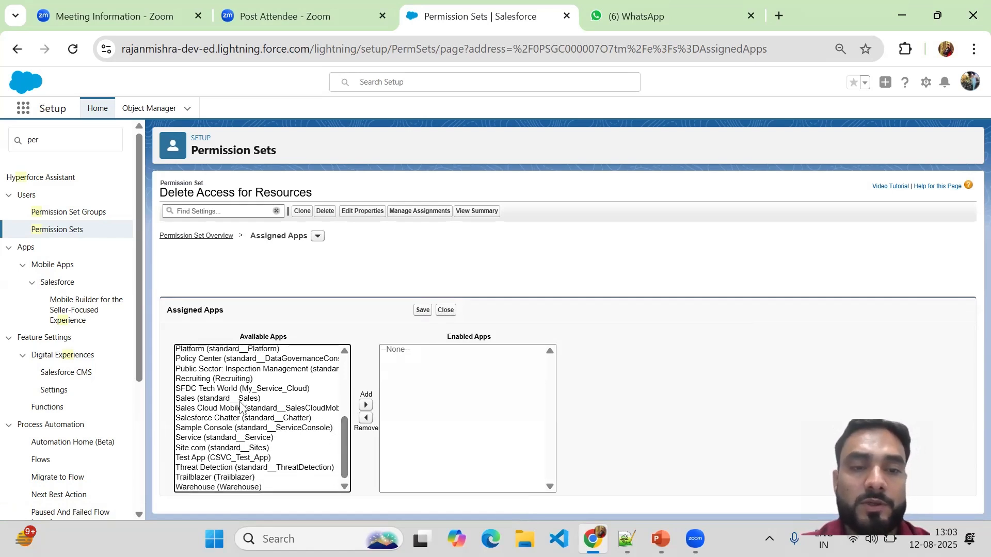
pyautogui.click(187, 381)
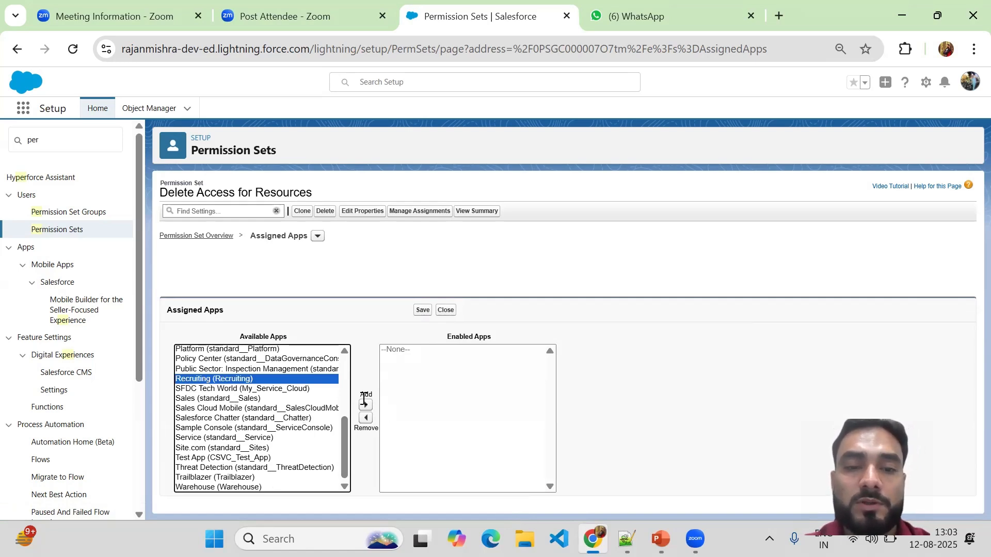
pyautogui.click(366, 405)
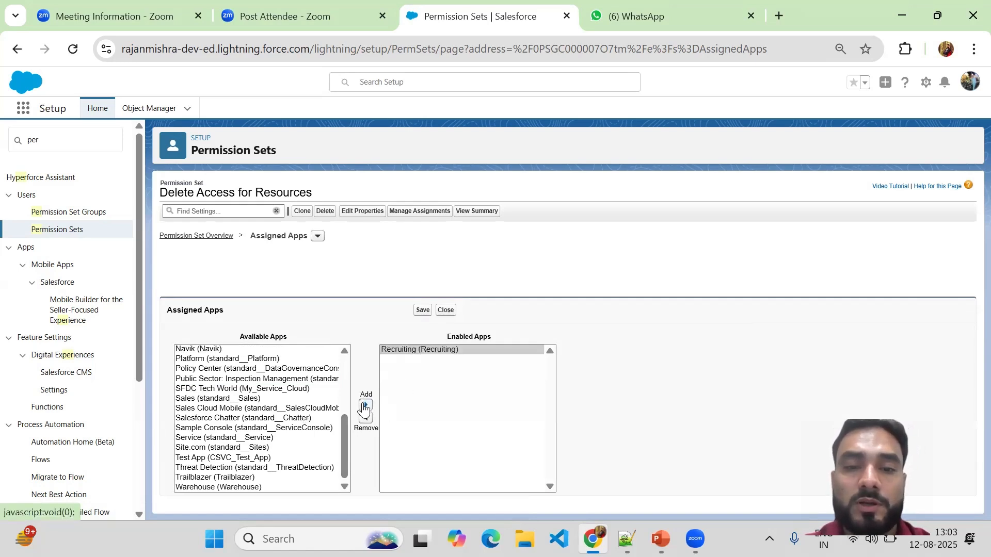
pyautogui.click(422, 311)
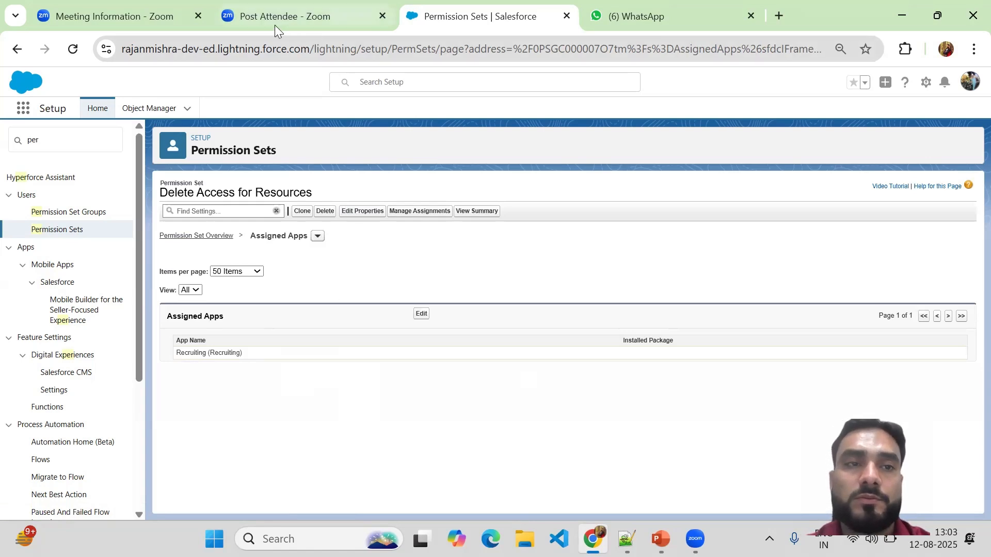
# Open the object settings of the Delete Access for Resources permission set and look through its list of objects
pyautogui.click(193, 239)
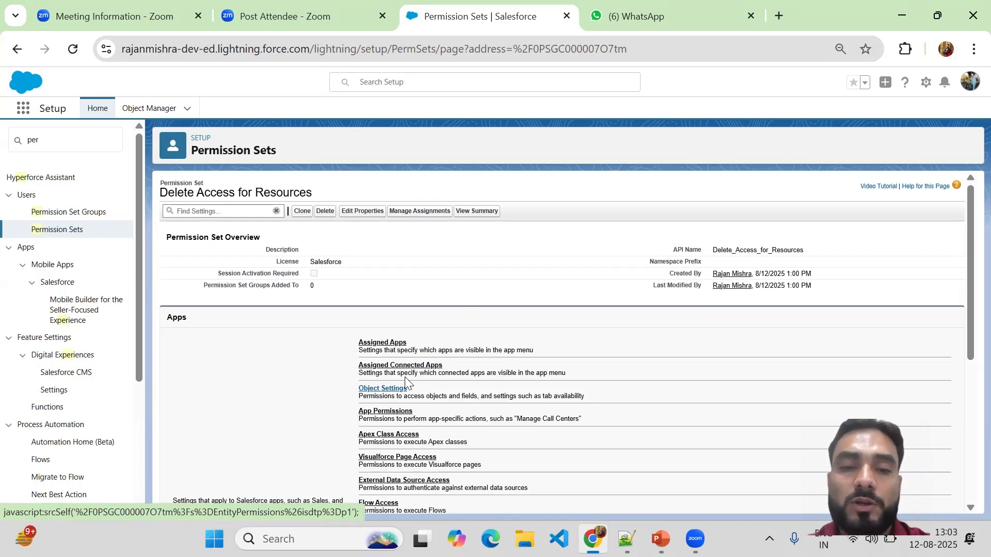
pyautogui.click(363, 391)
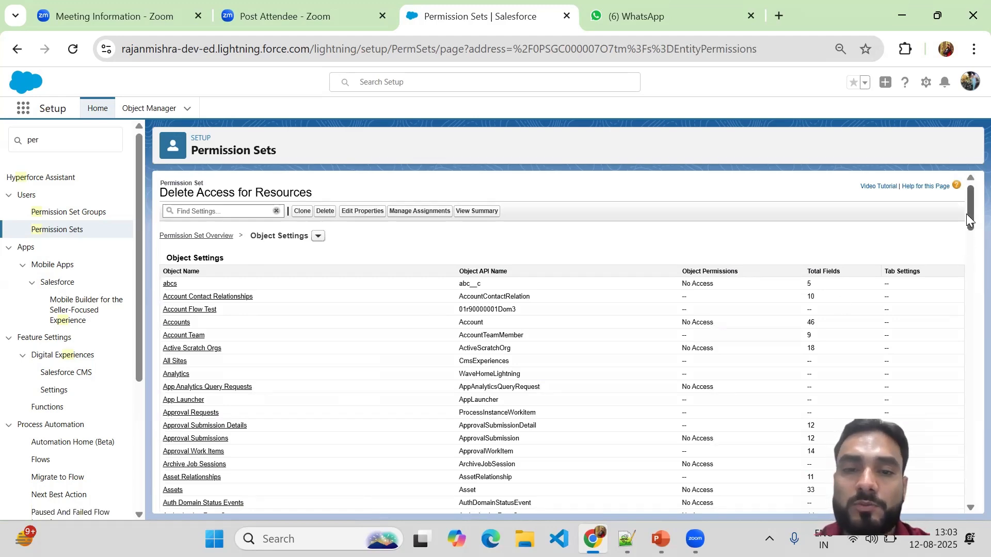
pyautogui.moveTo(967, 218)
pyautogui.mouseDown()
pyautogui.moveTo(968, 230)
pyautogui.moveTo(952, 206)
pyautogui.mouseUp()
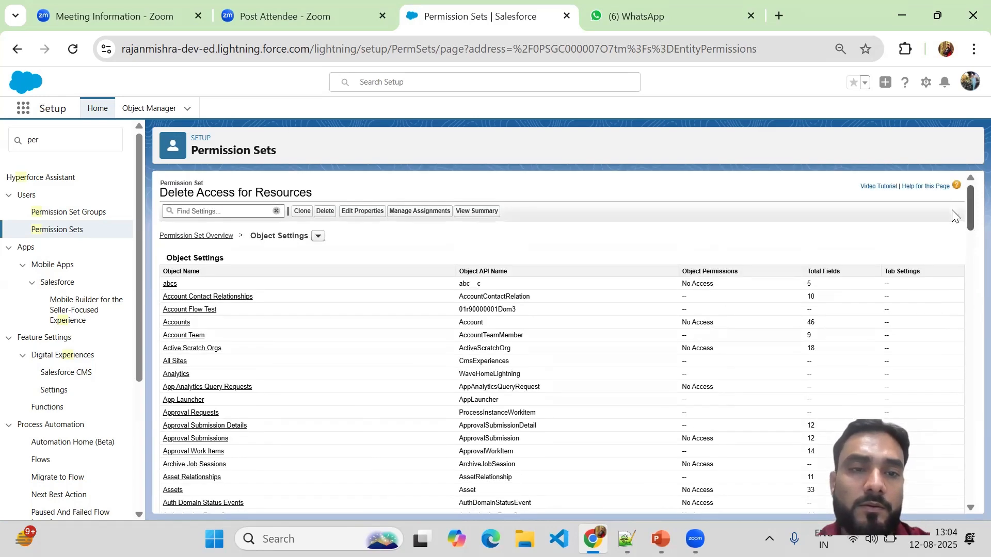
pyautogui.scroll(-15, 953, 209)
pyautogui.scroll(15, 946, 217)
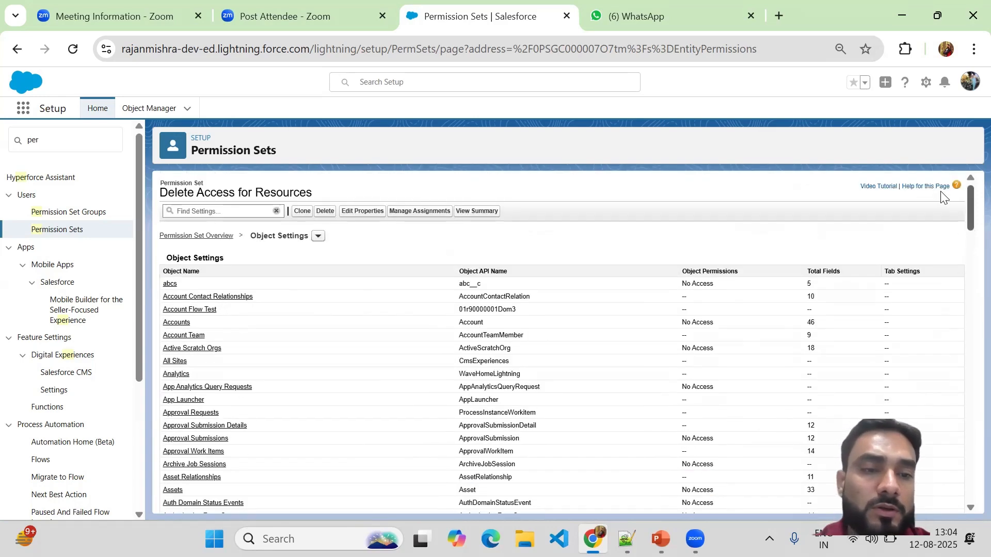
pyautogui.scroll(-20, 943, 236)
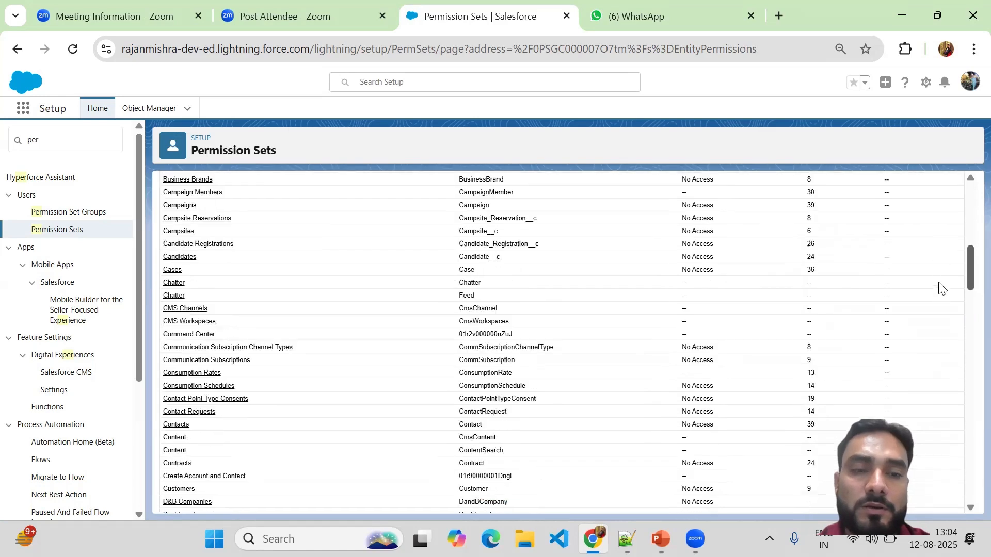
pyautogui.scroll(-10, 943, 482)
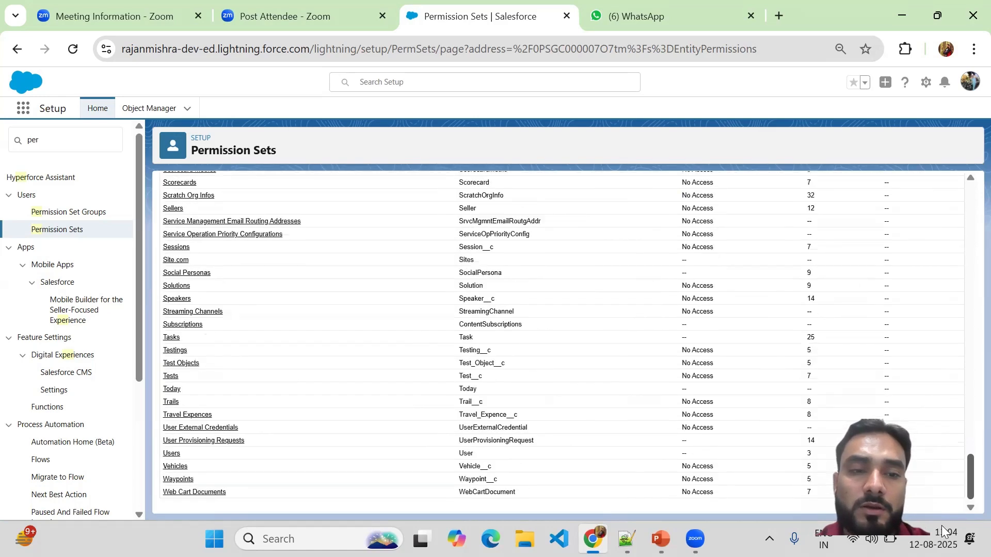
pyautogui.scroll(20, 907, 360)
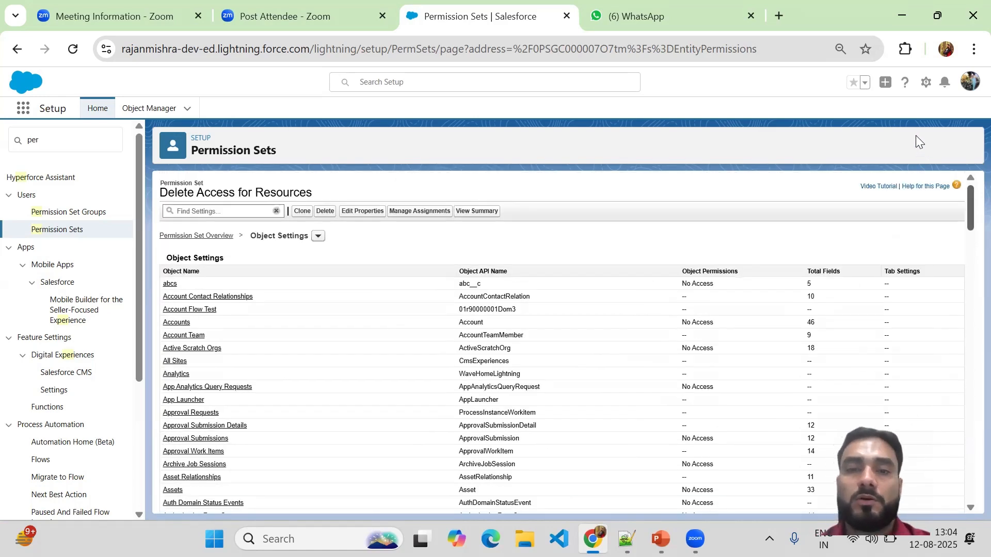
# Find the Resources object by searching the page for "resou" and open its settings
pyautogui.hotkey('ctrl', 'f')
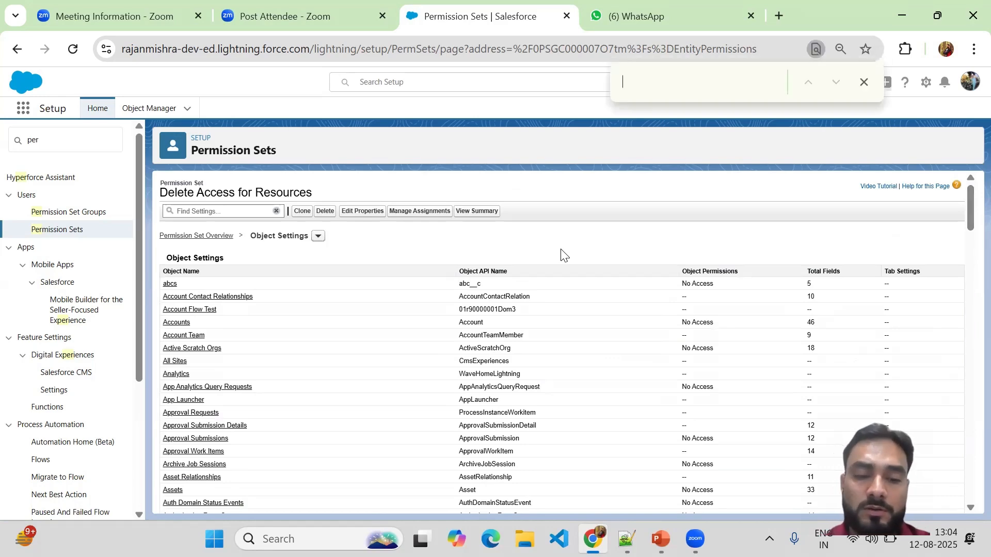
pyautogui.write('resou')
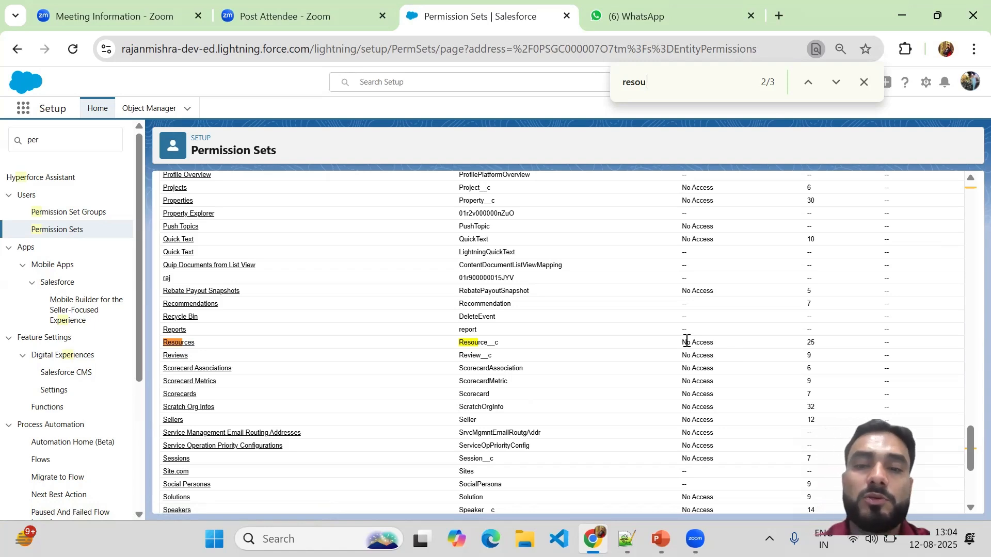
pyautogui.moveTo(681, 345); pyautogui.dragTo(720, 344)
pyautogui.click(811, 344)
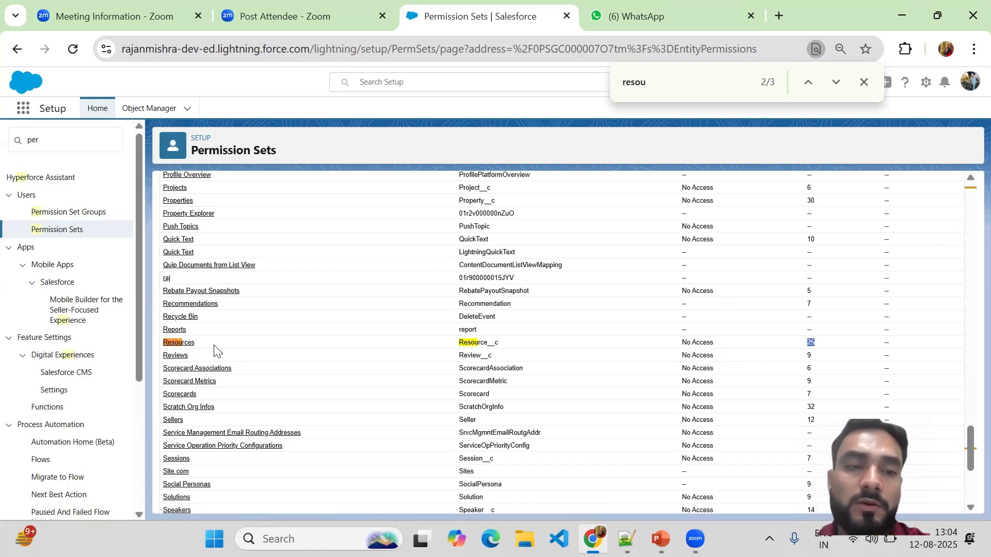
pyautogui.click(176, 344)
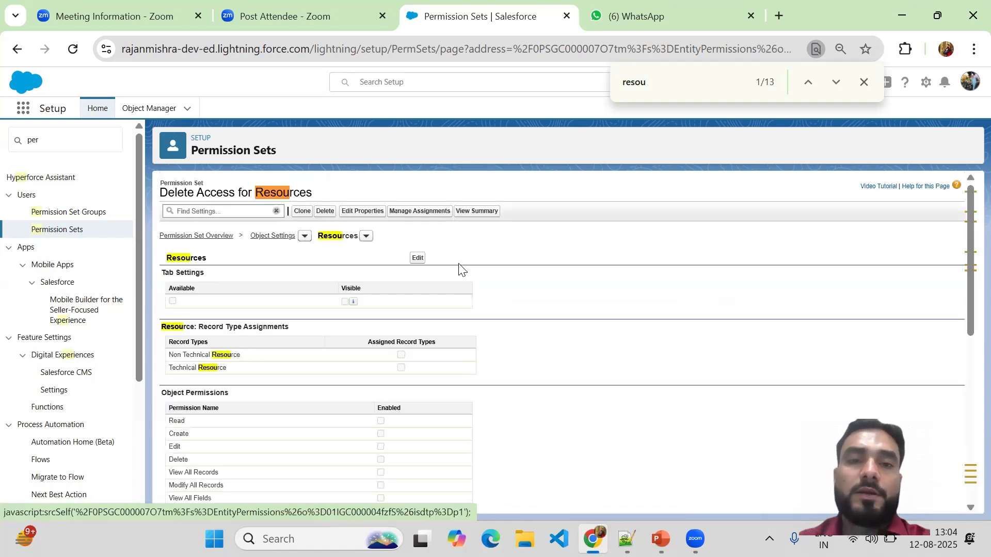
# Edit the Resources settings to make its tab available and visible and assign the Non Technical Resource and Technical Resource record types
pyautogui.click(418, 258)
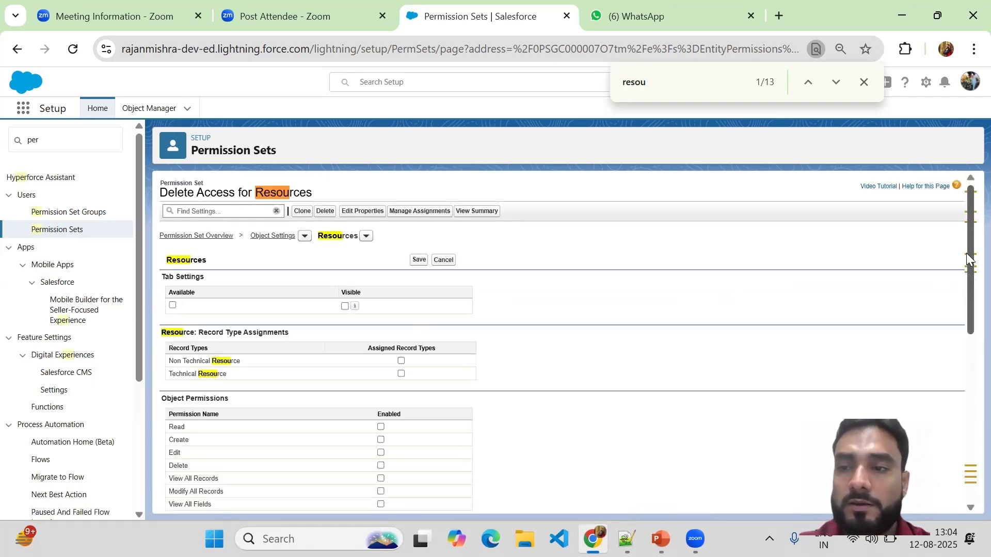
pyautogui.moveTo(966, 255); pyautogui.dragTo(967, 233)
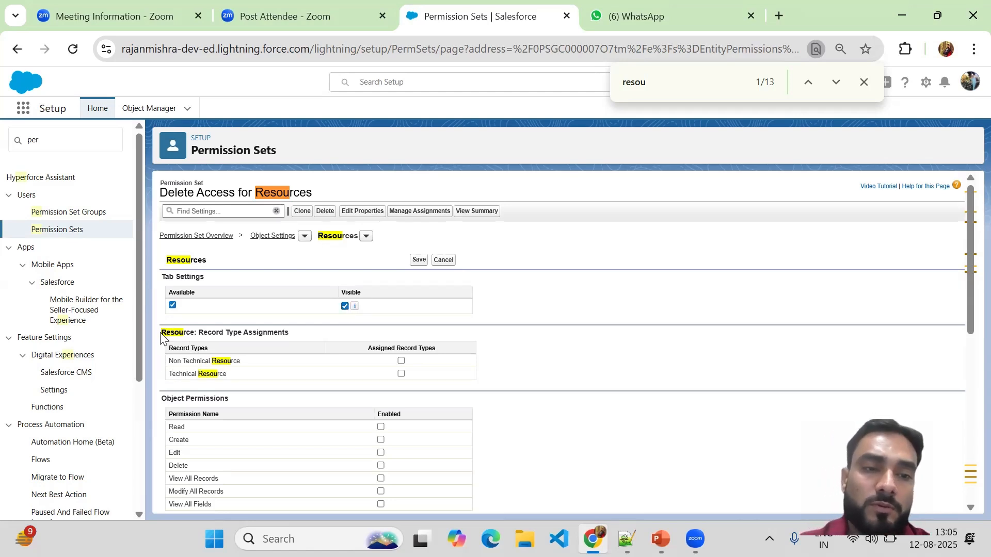
pyautogui.moveTo(160, 335); pyautogui.dragTo(306, 336)
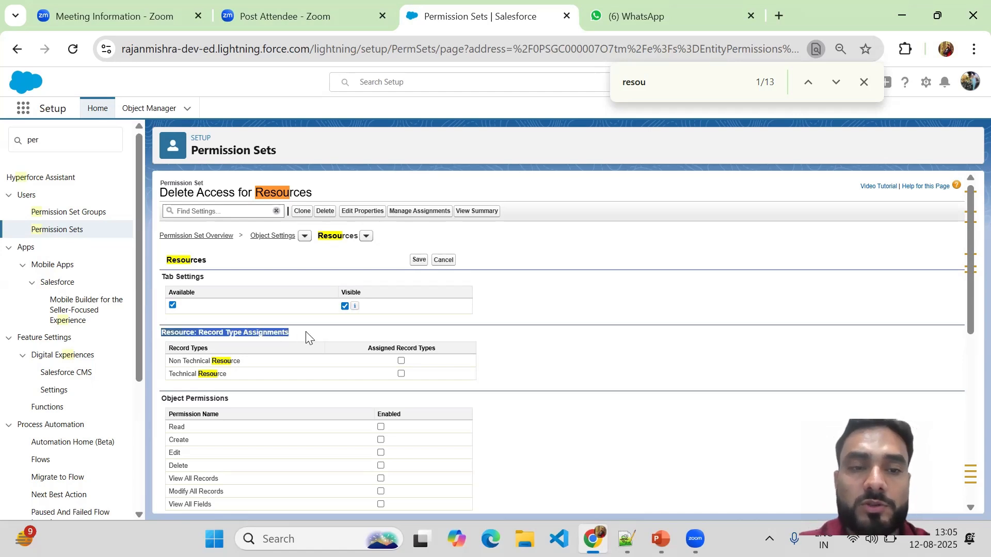
pyautogui.click(308, 337)
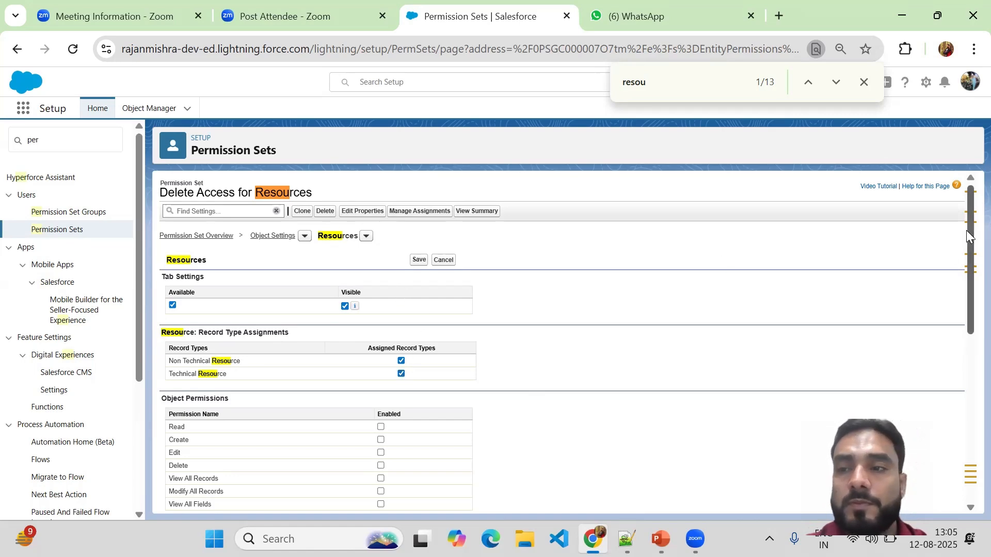
# Enable Read, Create, Edit, Delete, View All Records, Modify All Records and View All Fields in the object permissions for Resources
pyautogui.moveTo(969, 231); pyautogui.dragTo(967, 317)
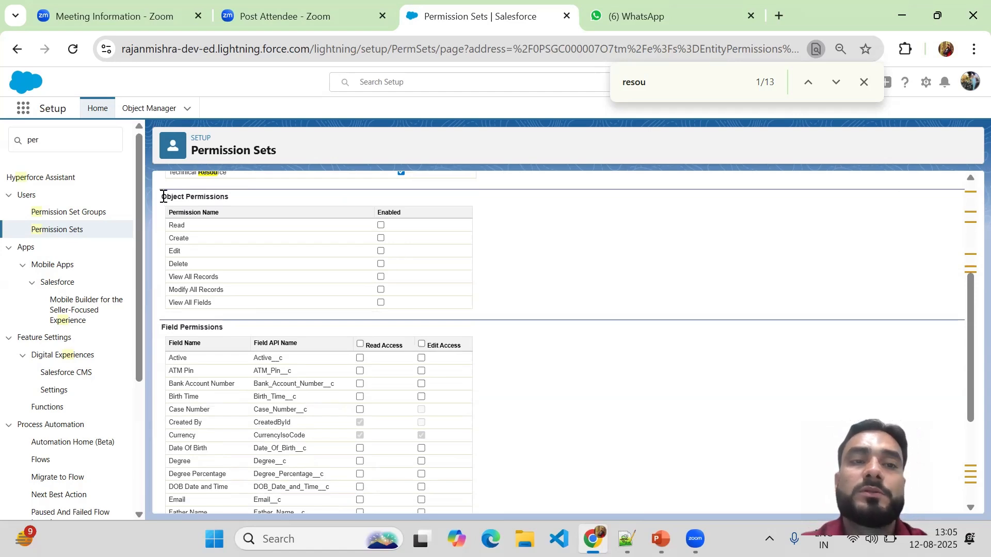
pyautogui.moveTo(163, 197); pyautogui.dragTo(243, 205)
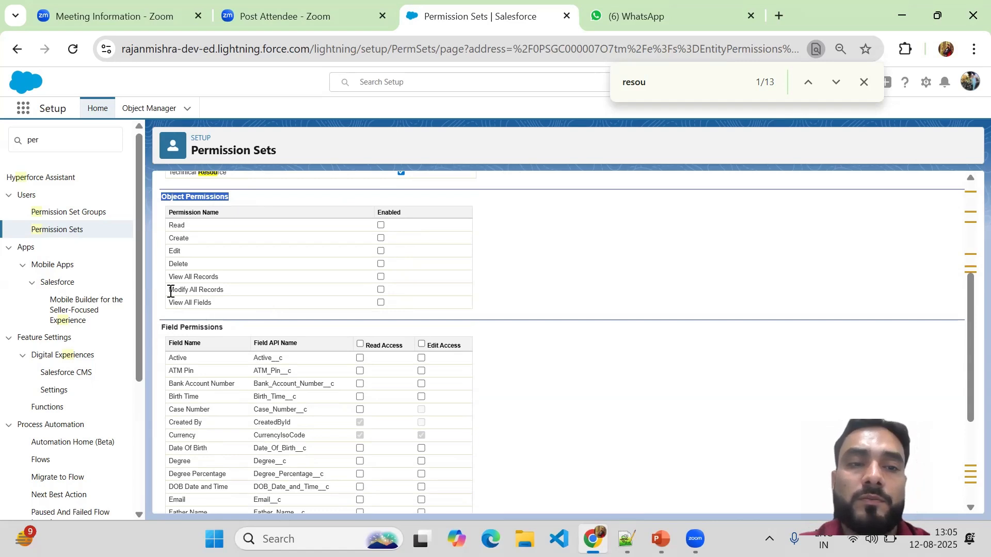
pyautogui.click(381, 290)
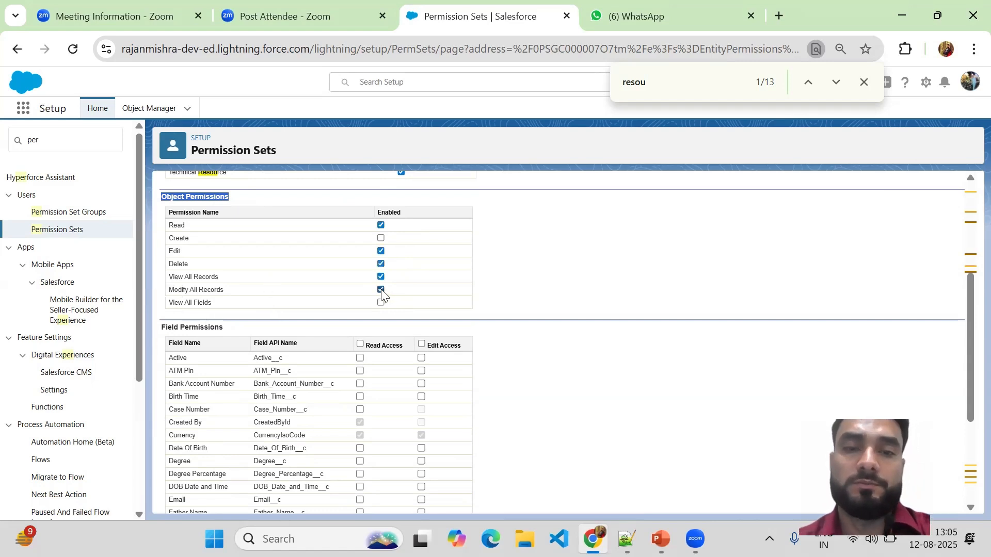
pyautogui.click(380, 238)
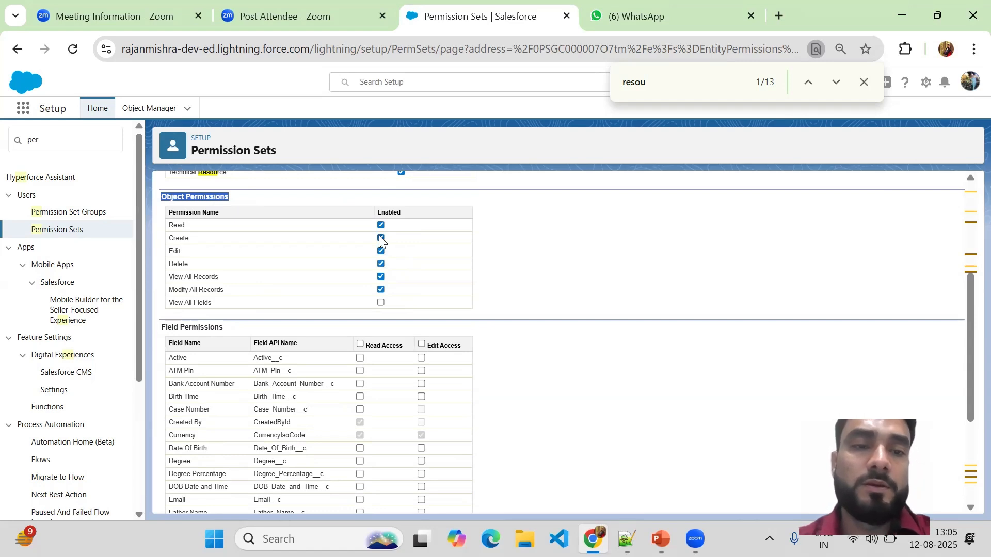
pyautogui.click(382, 304)
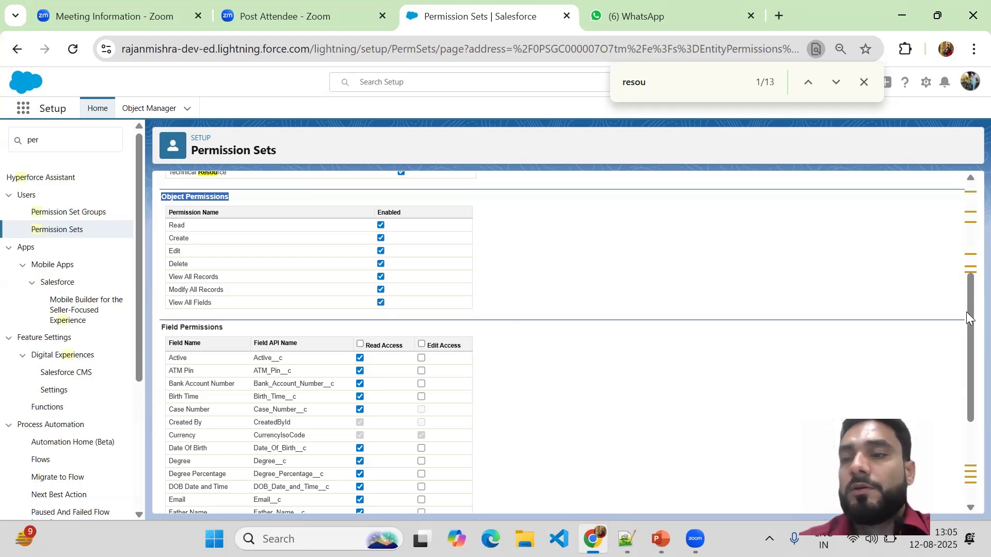
# Disable View All Fields and enable it again to check its effect on the read access of the fields
pyautogui.moveTo(969, 319); pyautogui.dragTo(969, 347)
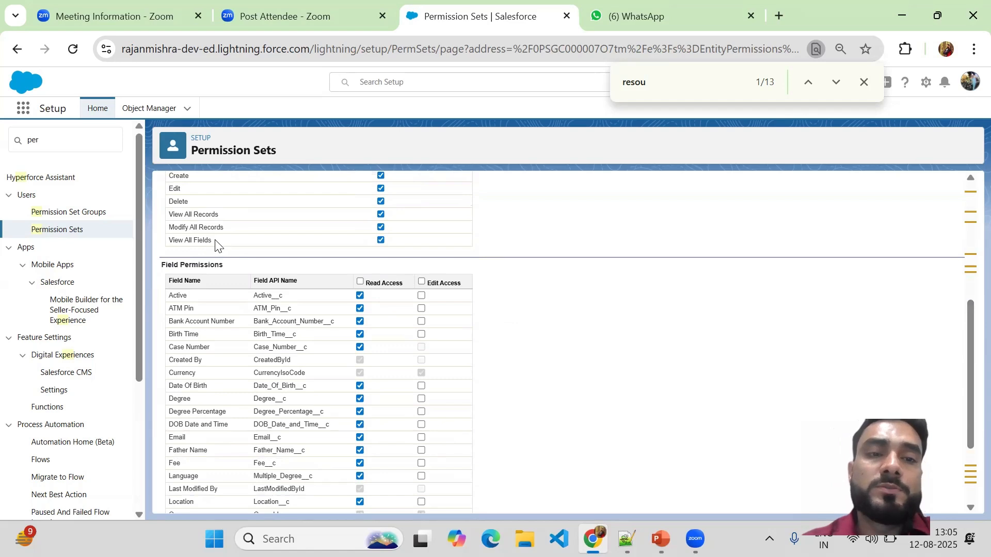
pyautogui.moveTo(194, 241); pyautogui.dragTo(171, 242)
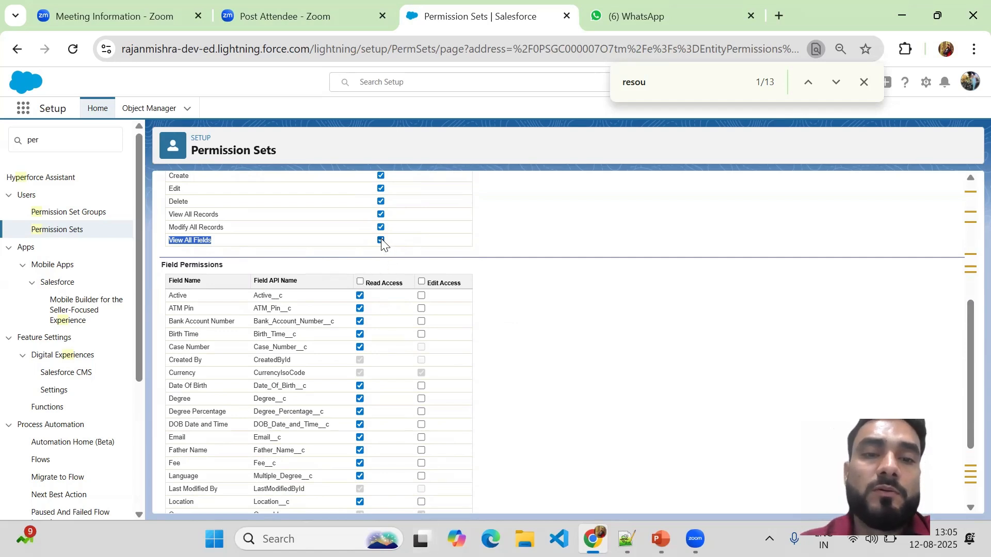
pyautogui.click(363, 282)
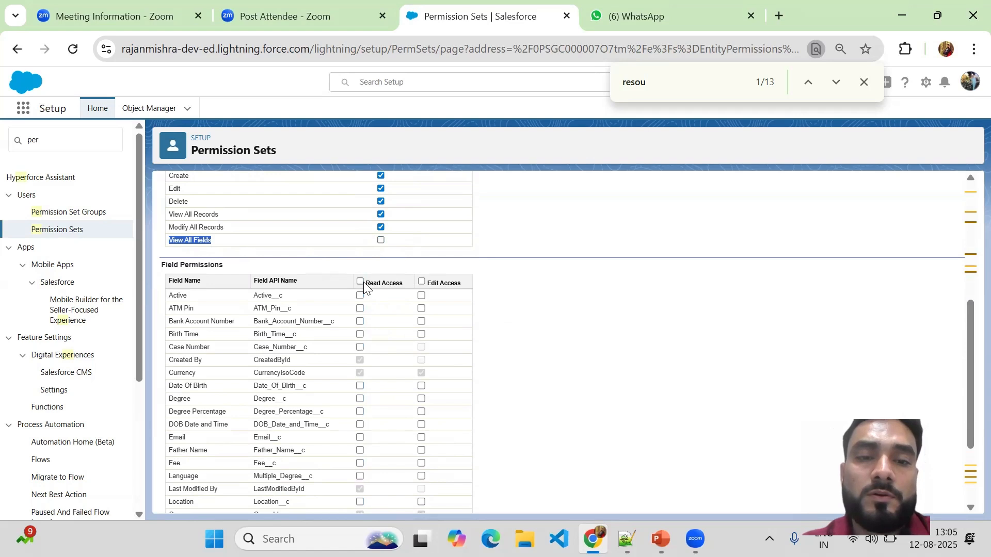
pyautogui.click(381, 240)
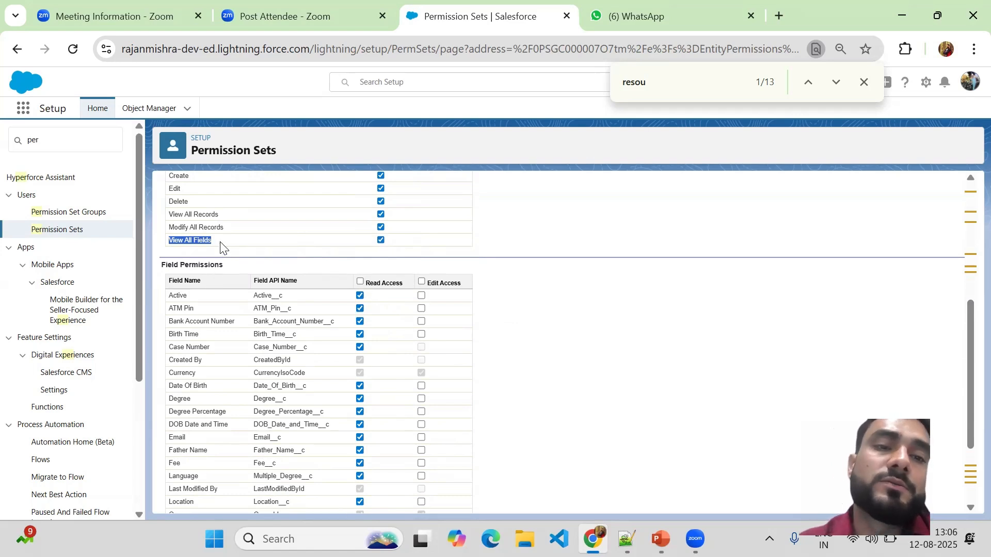
# Examine the read and edit access of the Resources fields, including ATM Pin, alongside the object permissions
pyautogui.moveTo(967, 352); pyautogui.dragTo(966, 382)
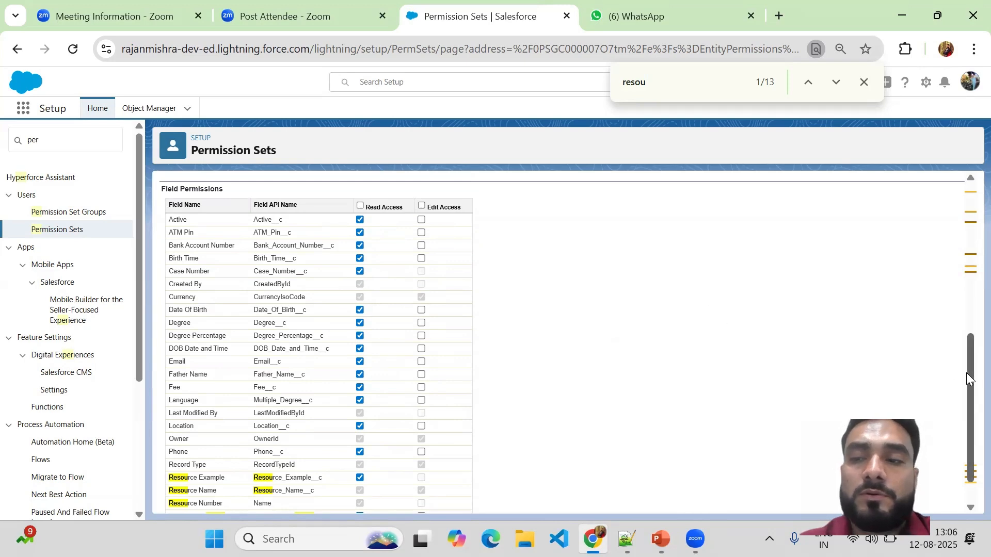
pyautogui.moveTo(966, 376); pyautogui.dragTo(953, 317)
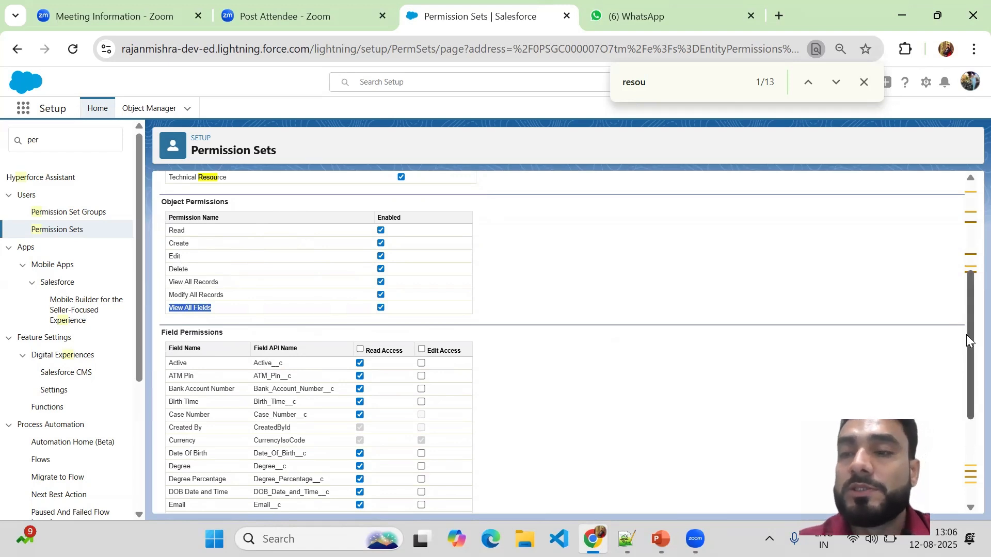
pyautogui.scroll(-2, 958, 333)
pyautogui.moveTo(956, 382)
pyautogui.mouseDown()
pyautogui.moveTo(943, 406)
pyautogui.moveTo(941, 380)
pyautogui.moveTo(952, 394)
pyautogui.mouseUp()
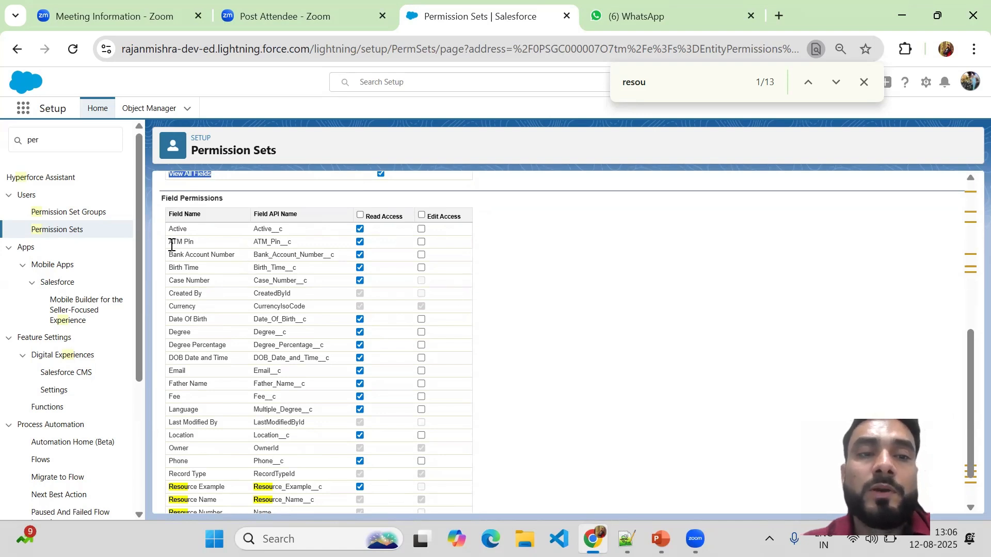
pyautogui.moveTo(171, 245); pyautogui.dragTo(205, 250)
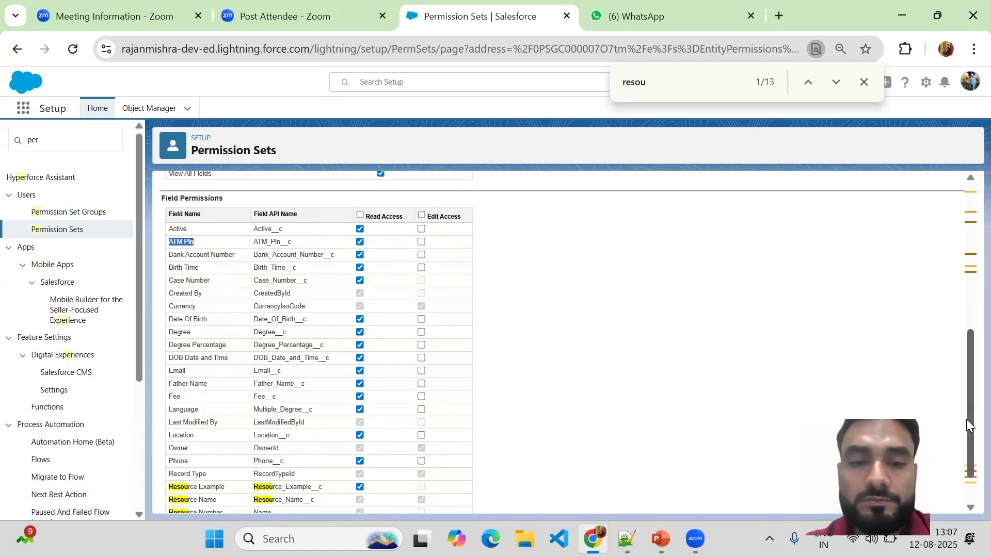
pyautogui.scroll(-2, 969, 424)
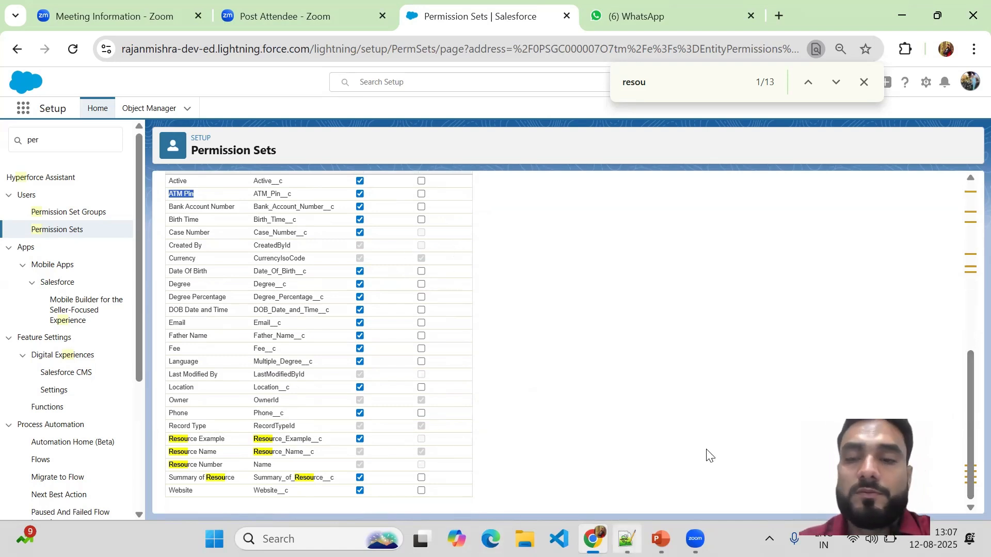
pyautogui.moveTo(966, 426); pyautogui.dragTo(946, 228)
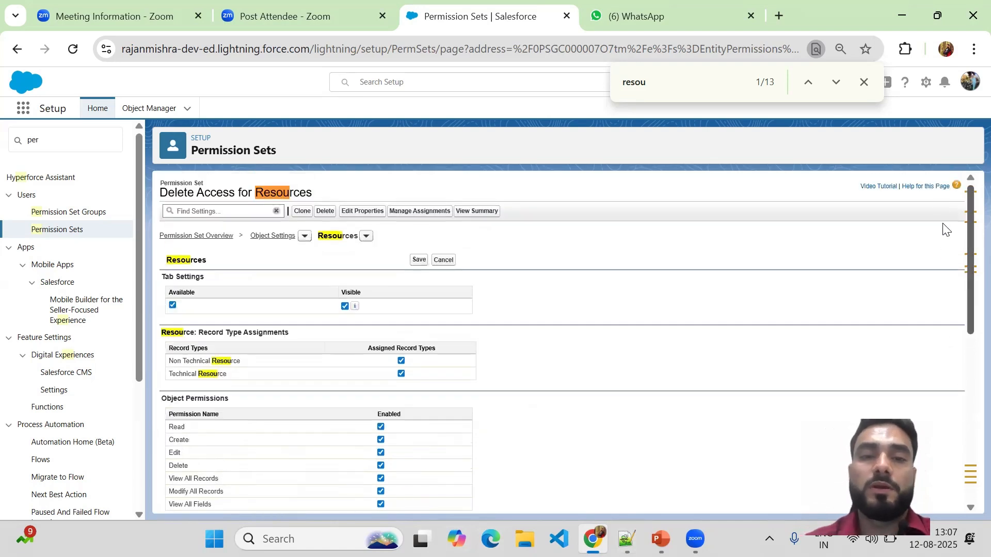
# Save the Resources object settings and review the saved tab, record type, object and field permissions
pyautogui.click(419, 261)
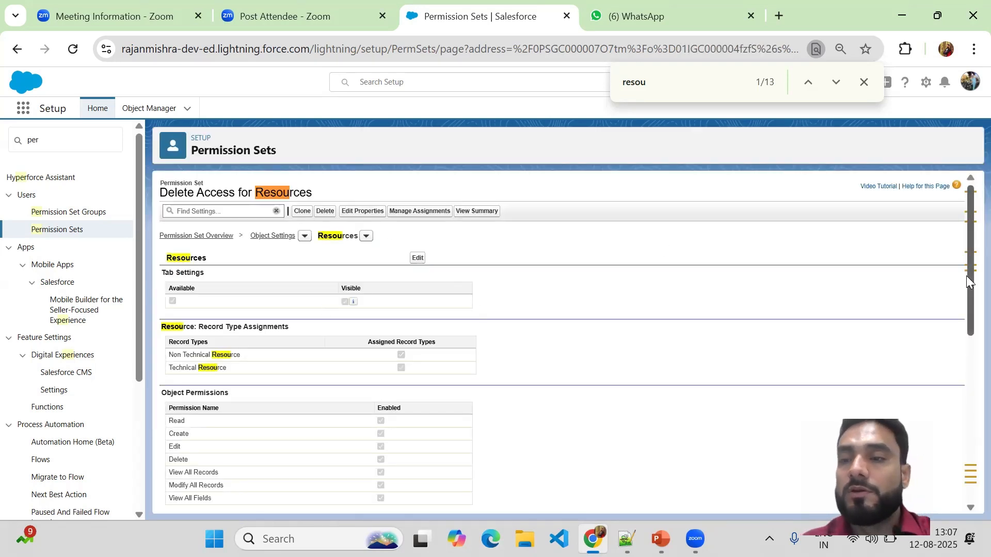
pyautogui.click(966, 397)
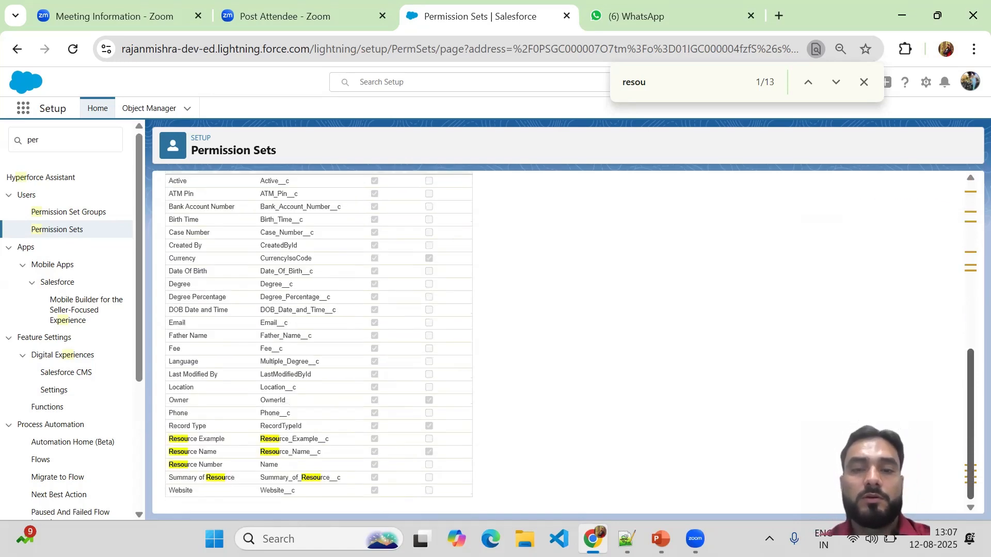
pyautogui.scroll(10, 920, 242)
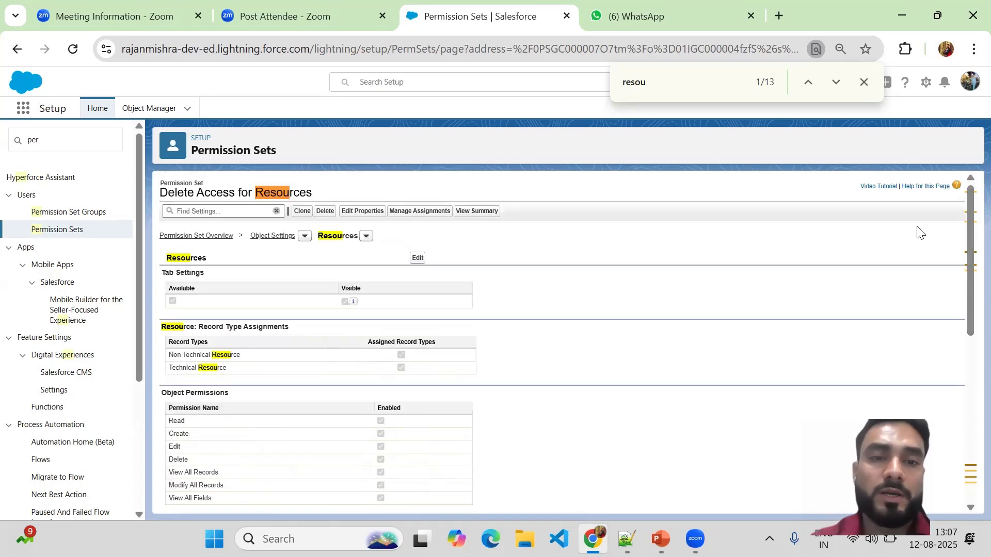
# Return to the object settings list and find the Resources entry again to check its permissions
pyautogui.click(265, 237)
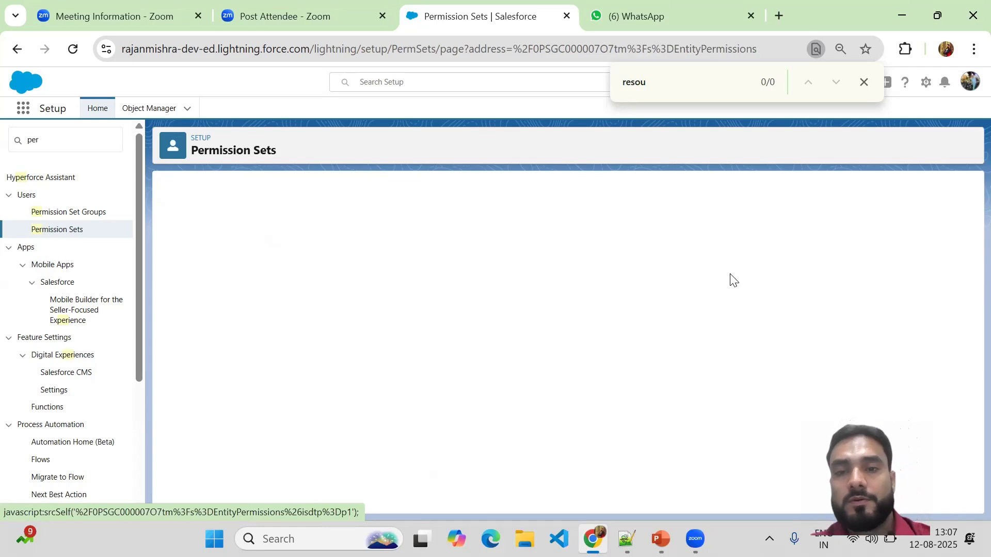
pyautogui.click(666, 79)
pyautogui.press('Return')
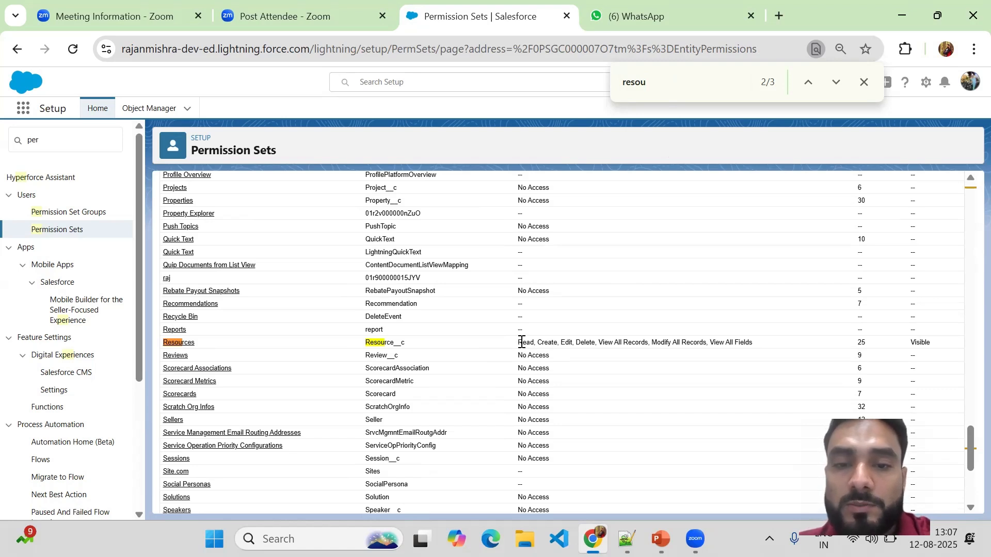
# Compare the object permissions of Resources with those of Reviews and the remaining entries in the object settings list
pyautogui.moveTo(522, 343); pyautogui.dragTo(756, 345)
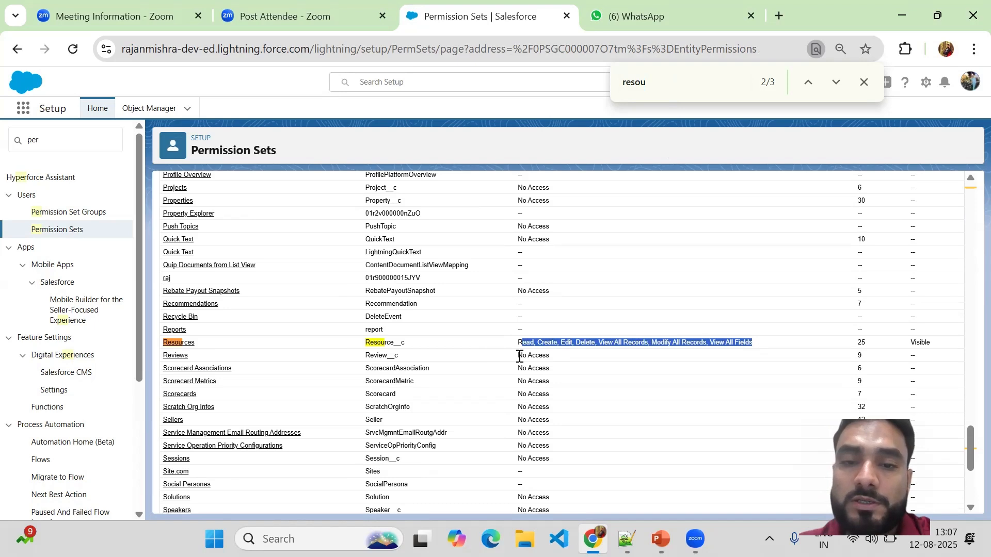
pyautogui.moveTo(520, 356); pyautogui.dragTo(550, 359)
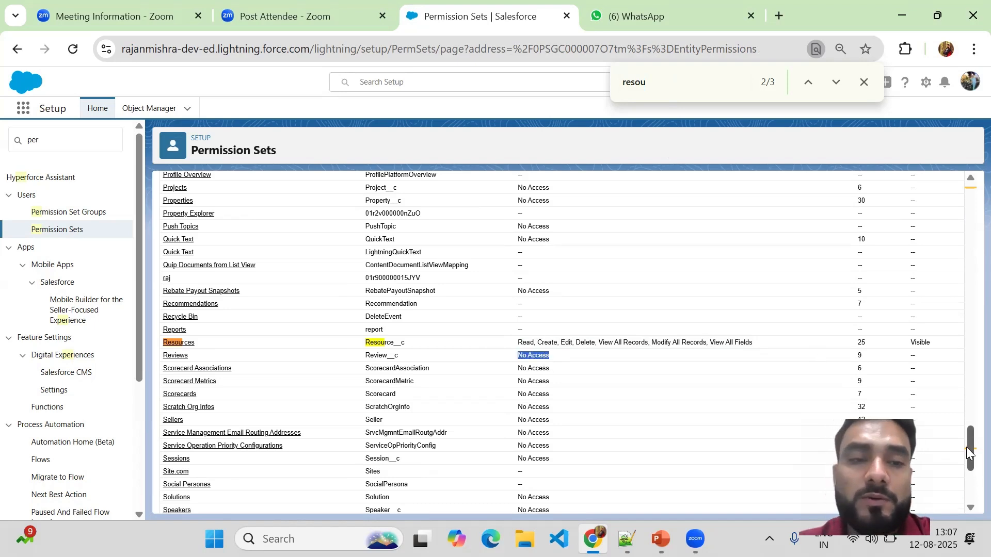
pyautogui.moveTo(966, 454); pyautogui.dragTo(957, 498)
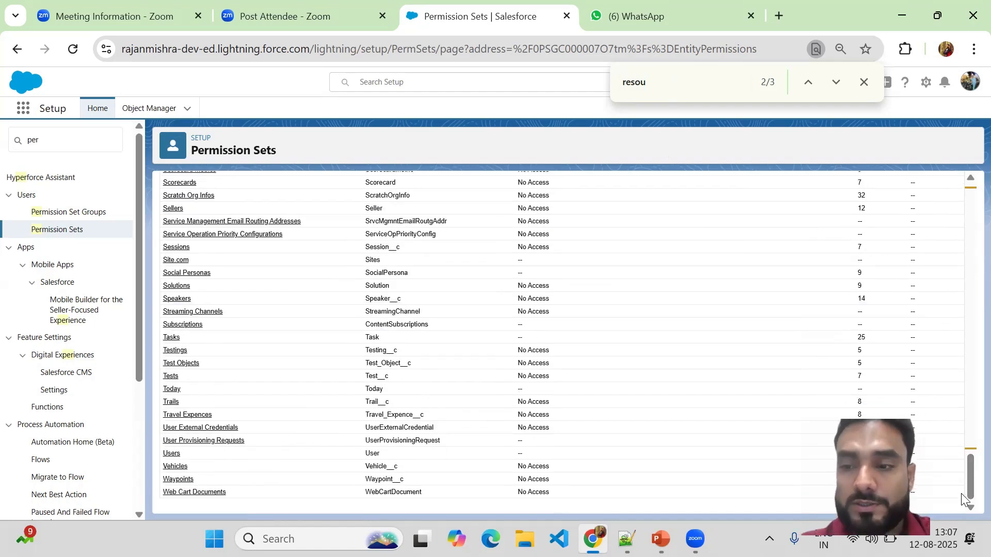
pyautogui.moveTo(967, 491); pyautogui.dragTo(963, 171)
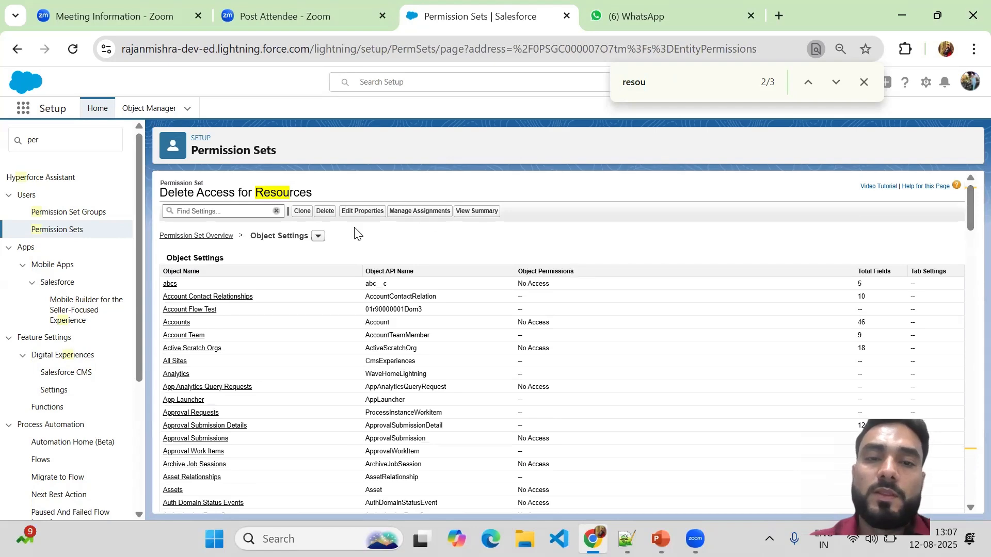
# Enable the Apex classes AccountProcessor, AccountProcessorTest, AccountSelectClassController, AccountTriggerHandler and AccountTriggerTest for the permission set and save
pyautogui.click(196, 237)
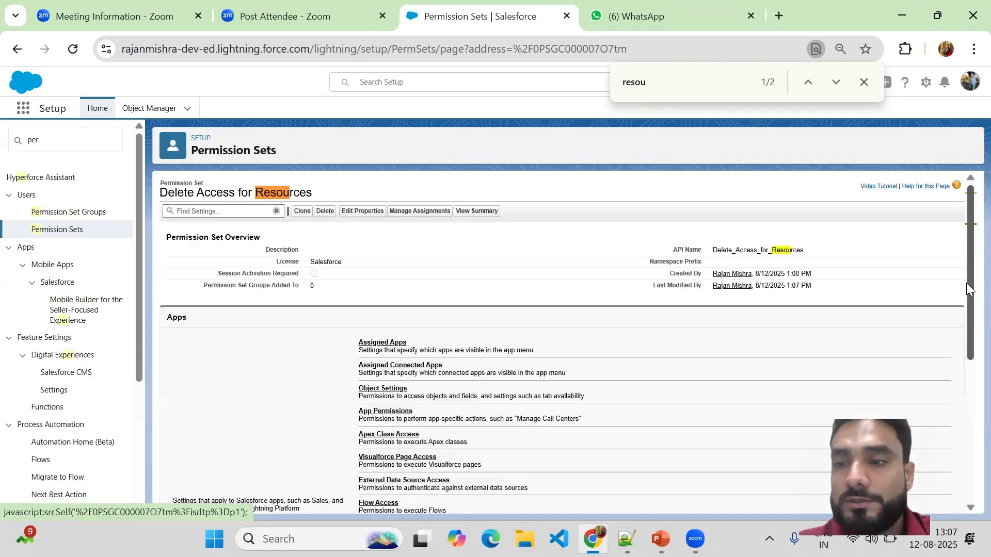
pyautogui.moveTo(967, 273); pyautogui.dragTo(966, 339)
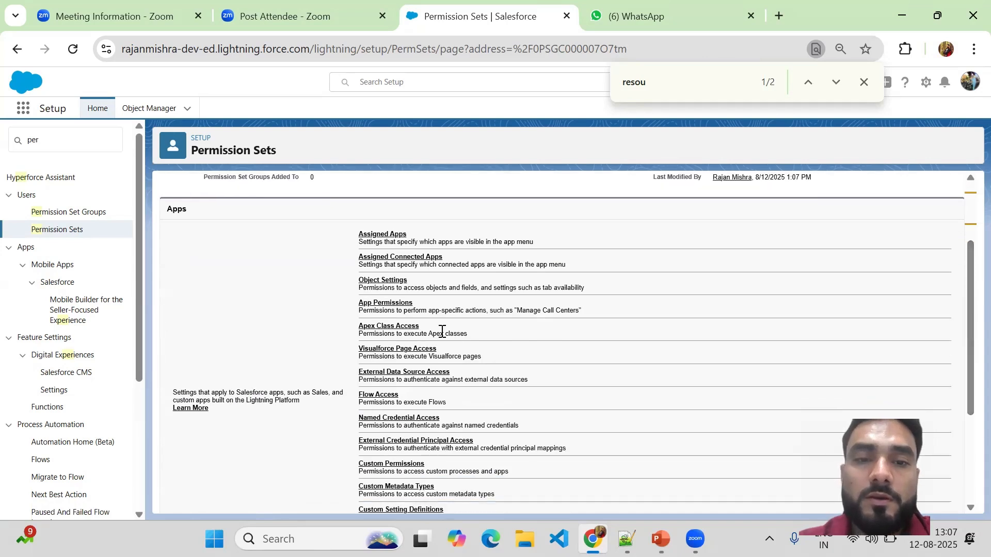
pyautogui.click(368, 329)
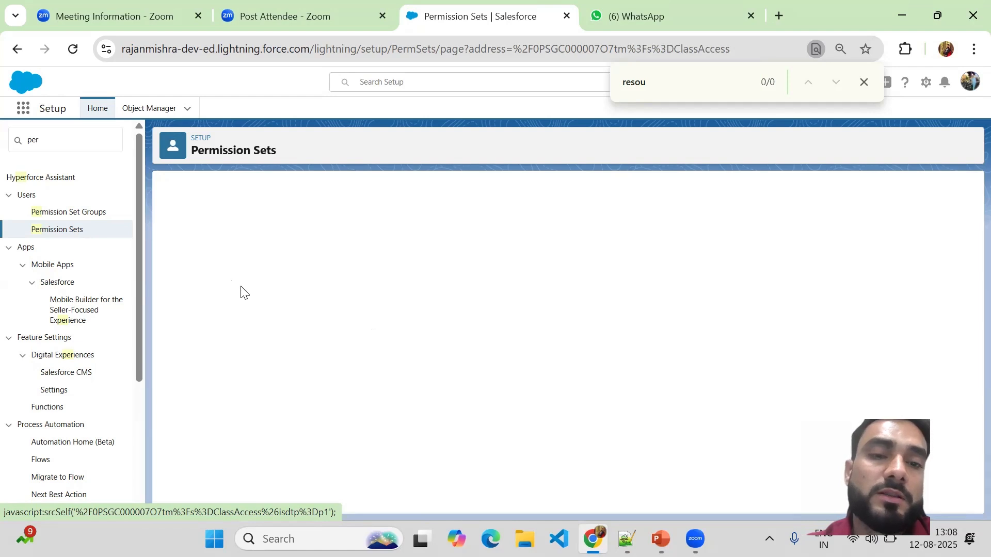
pyautogui.click(420, 314)
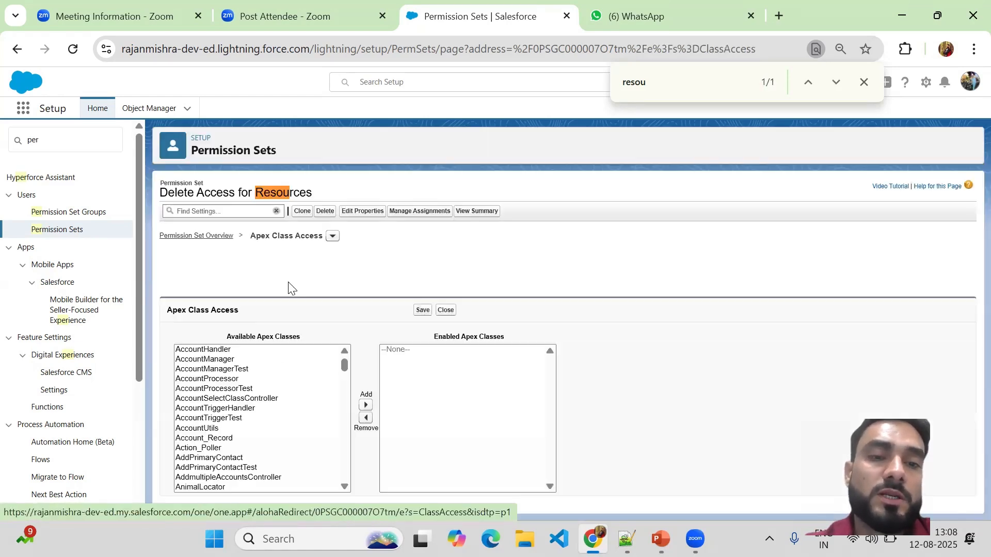
pyautogui.click(223, 380)
pyautogui.hotkey('shift', 'Down')
pyautogui.hotkey('shift', 'Down')
pyautogui.hotkey('shift', 'Down')
pyautogui.hotkey('shift', 'Down')
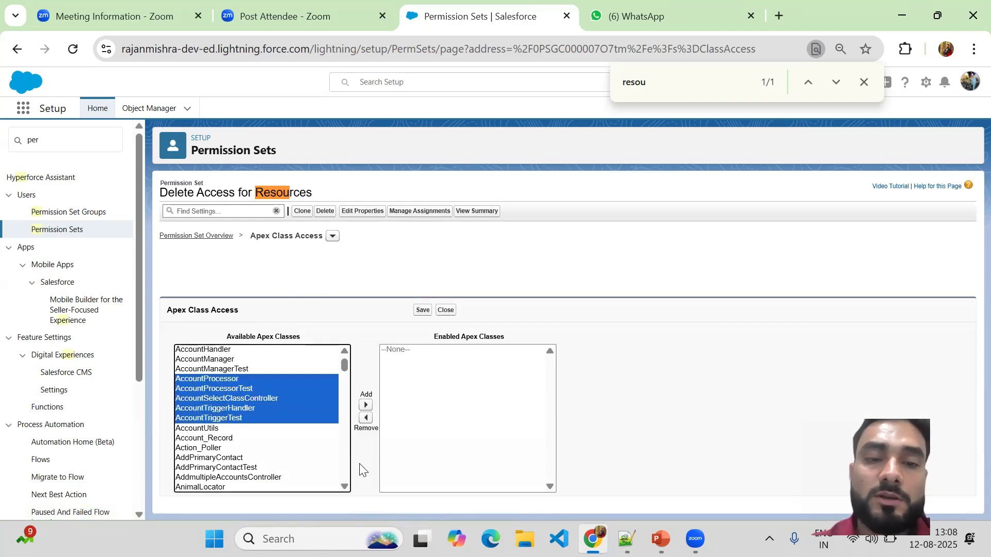
pyautogui.click(365, 405)
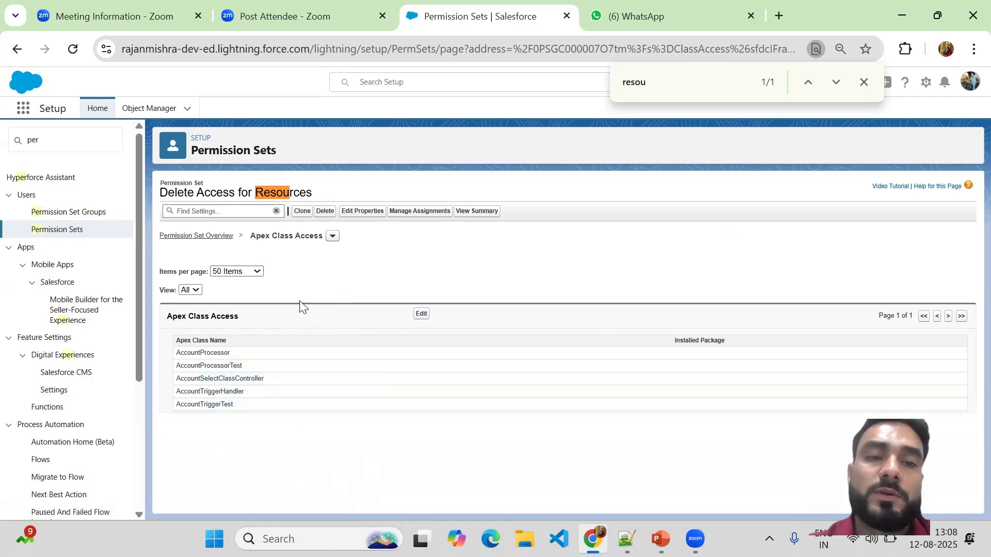
# Return to the permission set overview and review the remaining app settings, from Visualforce Page Access to Standard Invocable Action Type Access
pyautogui.click(209, 238)
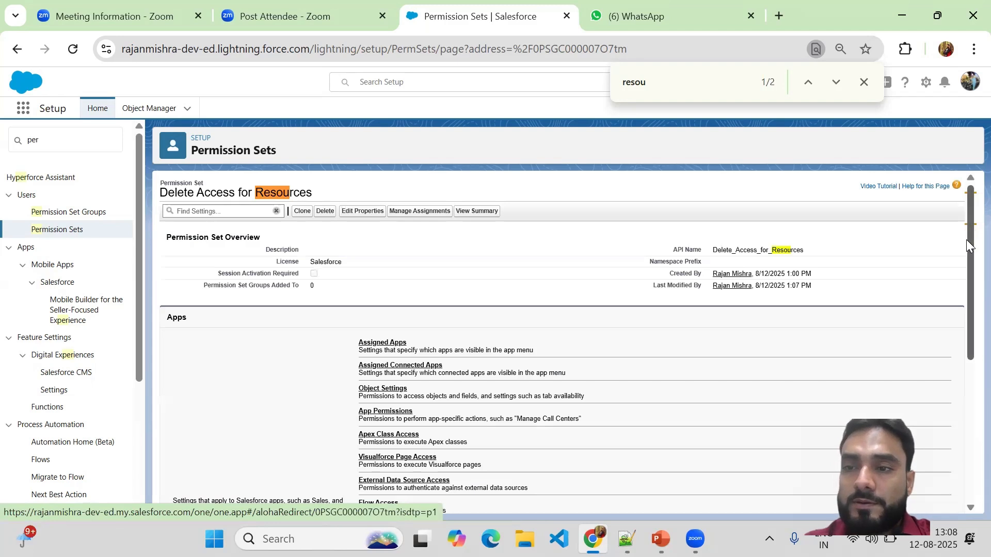
pyautogui.moveTo(969, 240); pyautogui.dragTo(969, 351)
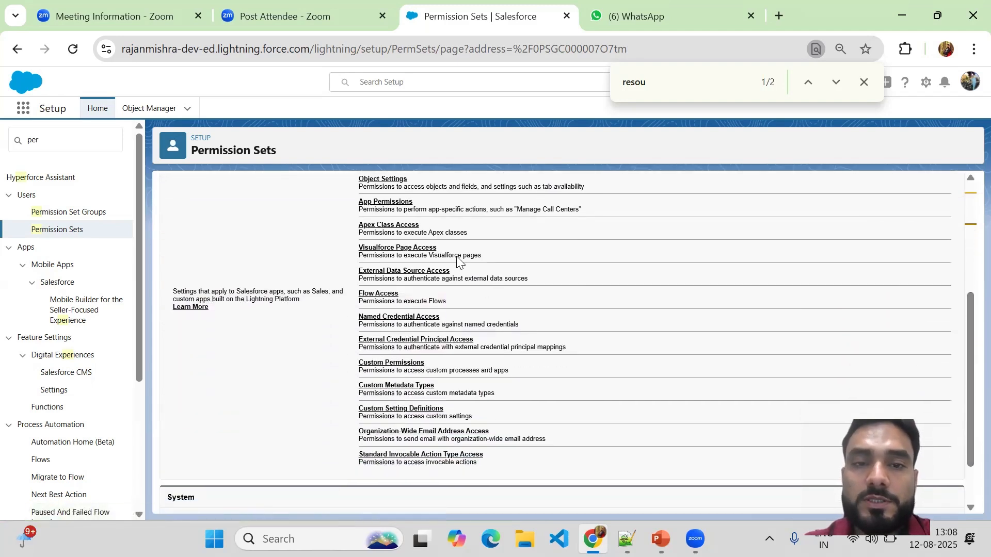
pyautogui.moveTo(355, 251); pyautogui.dragTo(356, 279)
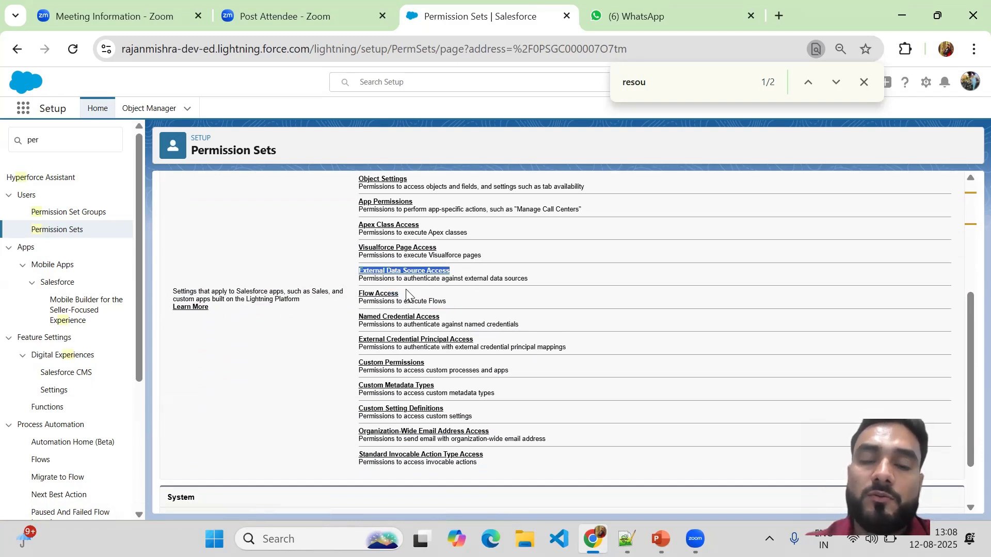
pyautogui.moveTo(405, 294); pyautogui.dragTo(356, 298)
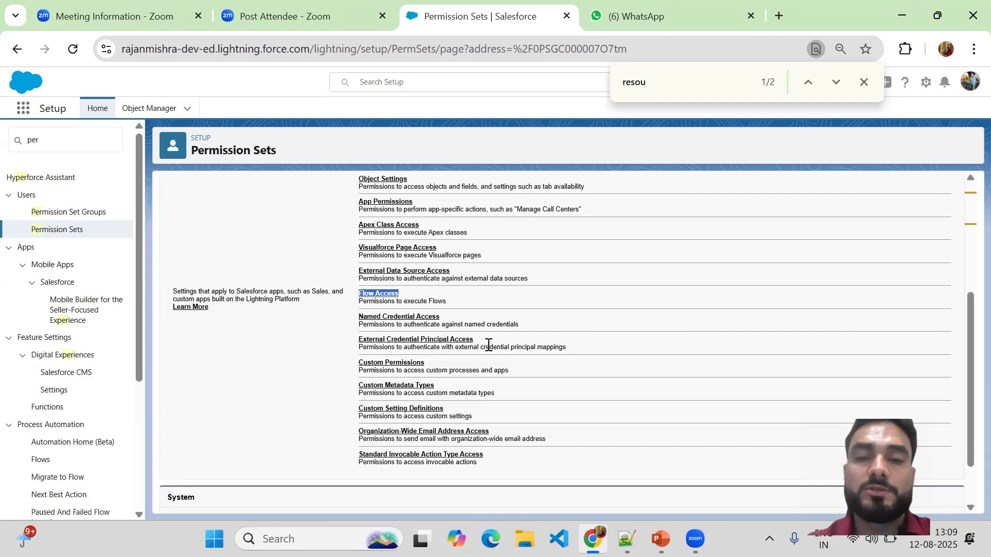
pyautogui.moveTo(488, 341); pyautogui.dragTo(360, 343)
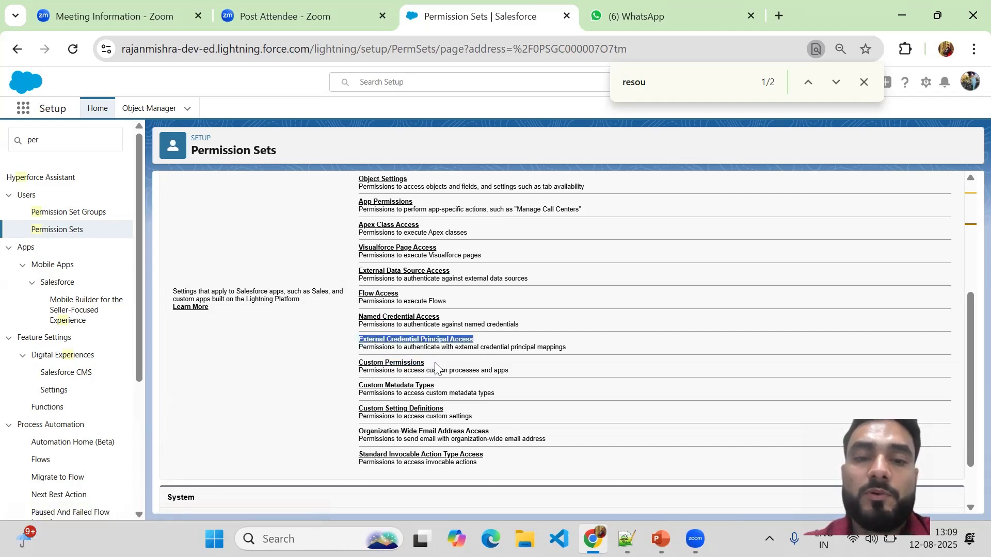
pyautogui.moveTo(435, 367); pyautogui.dragTo(359, 368)
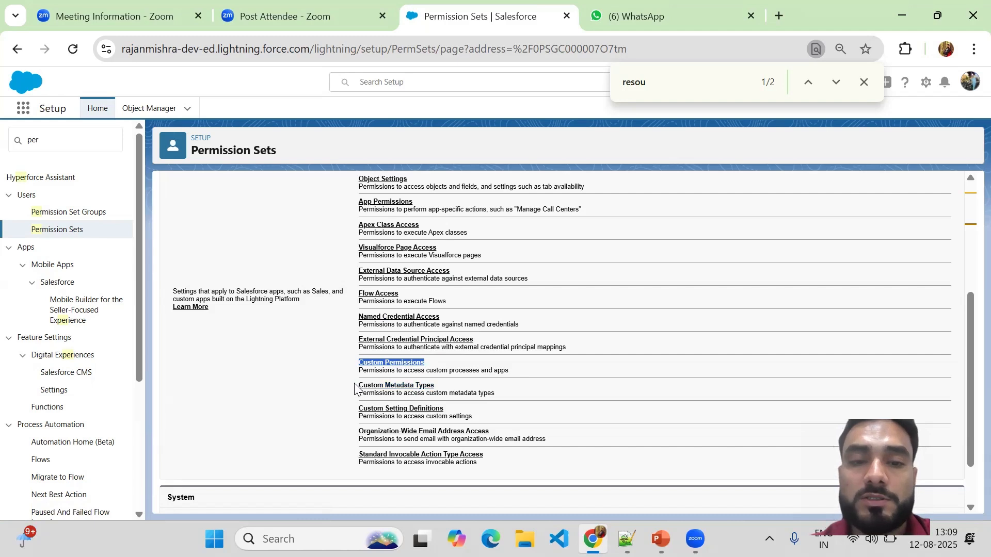
pyautogui.moveTo(454, 387); pyautogui.dragTo(358, 386)
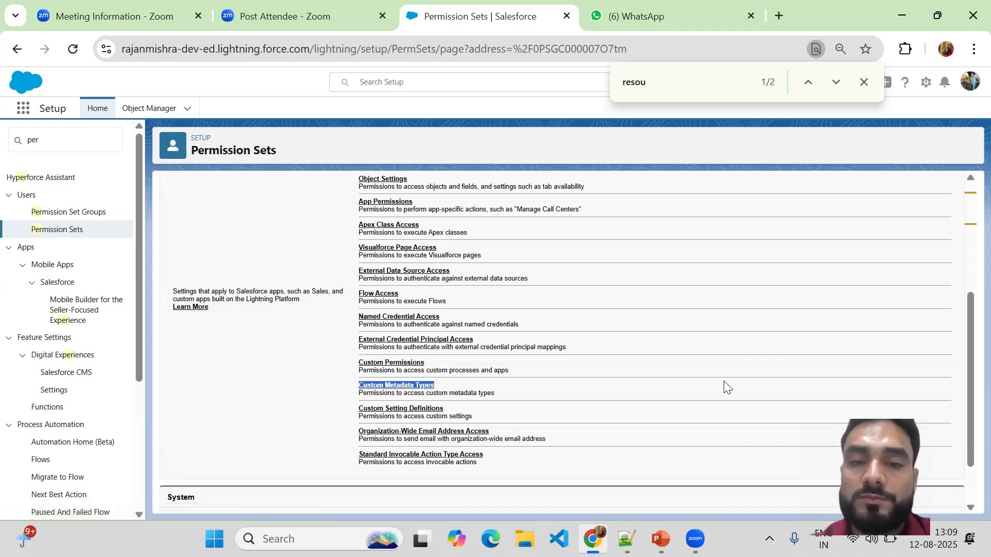
pyautogui.scroll(-1, 969, 392)
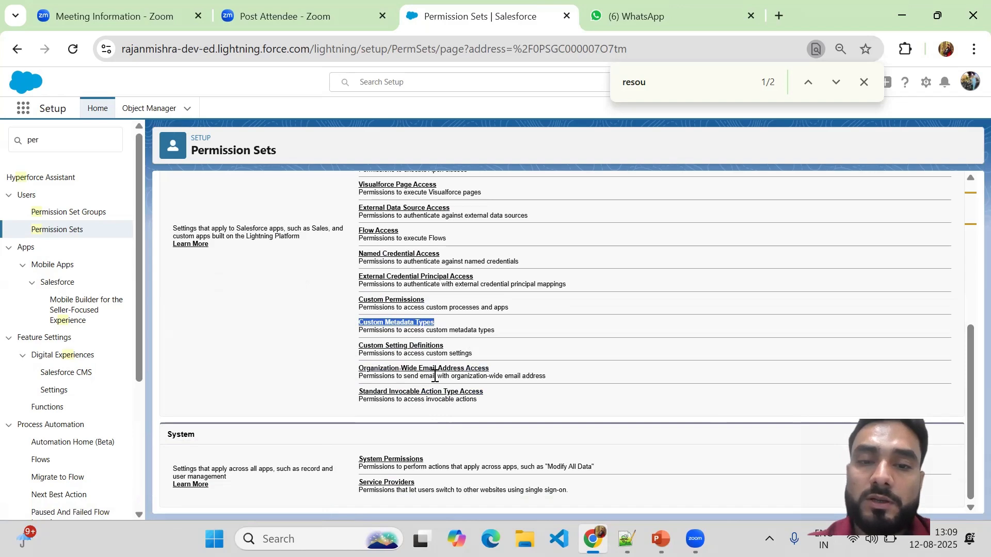
pyautogui.moveTo(494, 371); pyautogui.dragTo(359, 365)
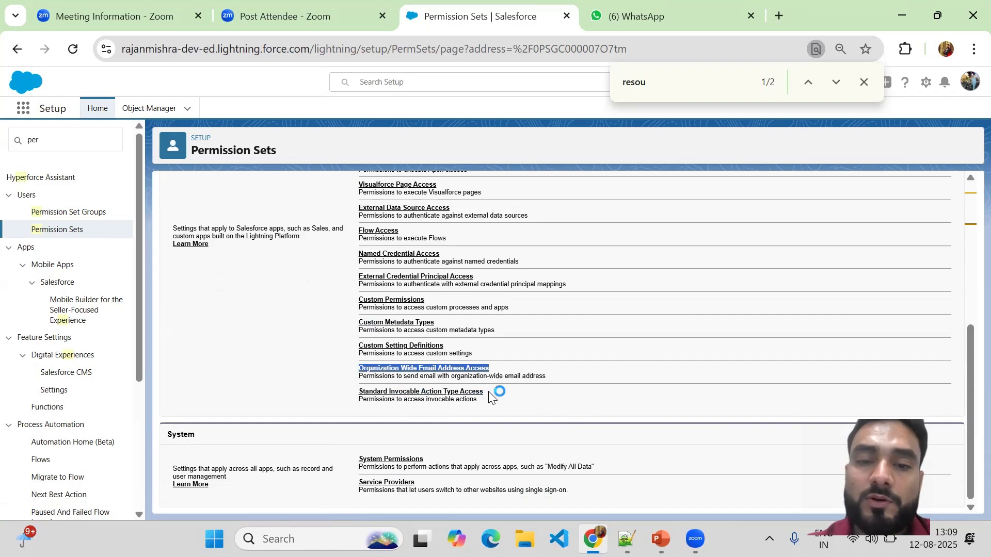
pyautogui.moveTo(490, 392); pyautogui.dragTo(361, 398)
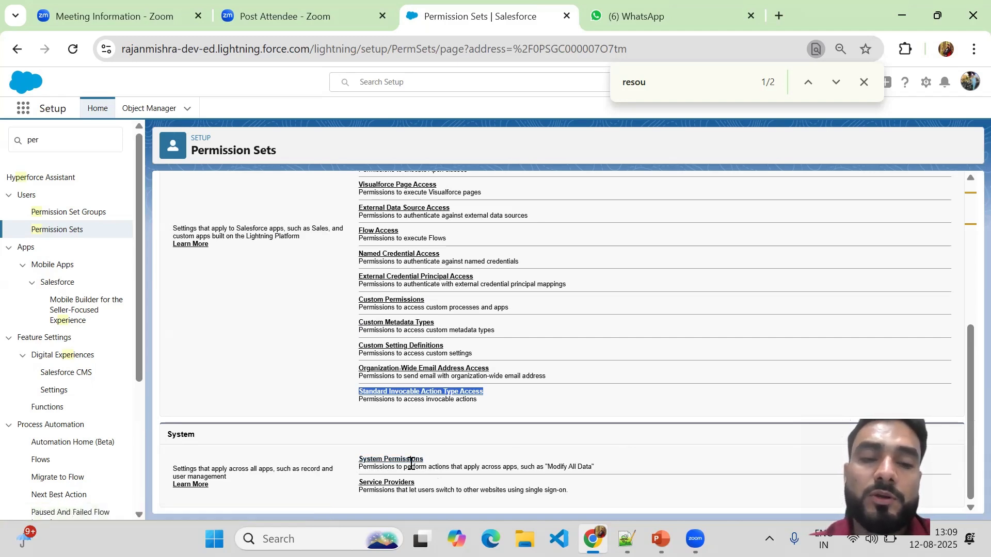
# Open the System Permissions of the permission set and look through the System and Users permission lists
pyautogui.click(365, 462)
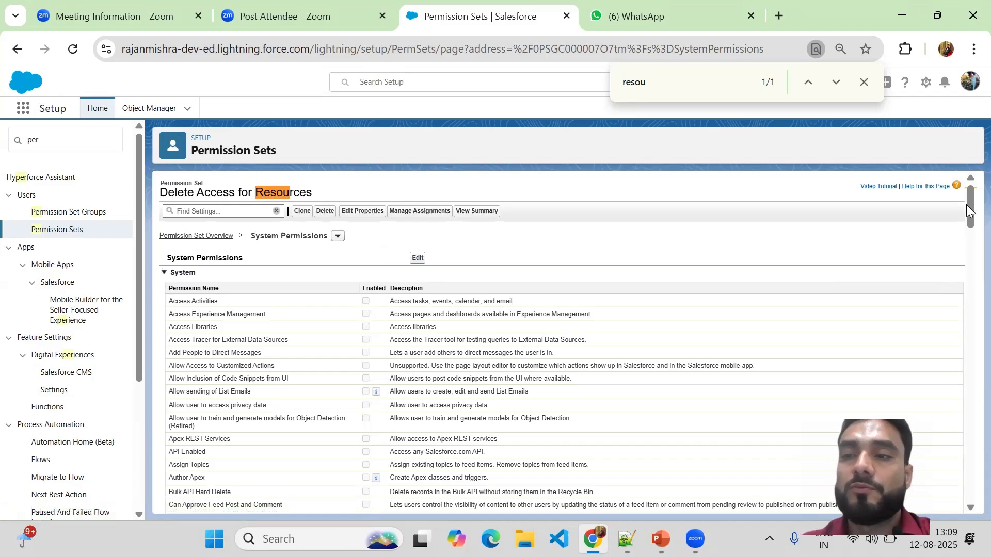
pyautogui.moveTo(967, 206); pyautogui.dragTo(968, 368)
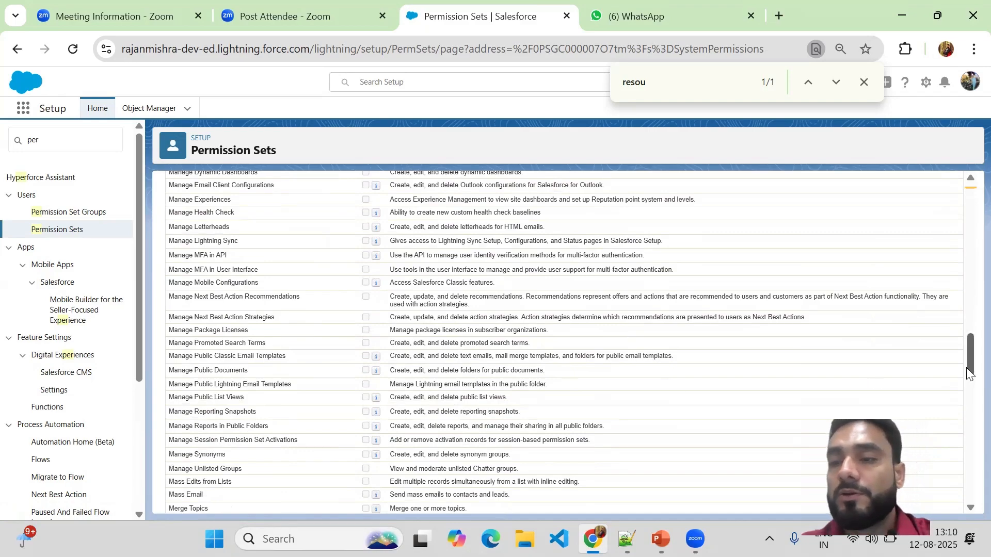
pyautogui.moveTo(968, 370); pyautogui.dragTo(969, 532)
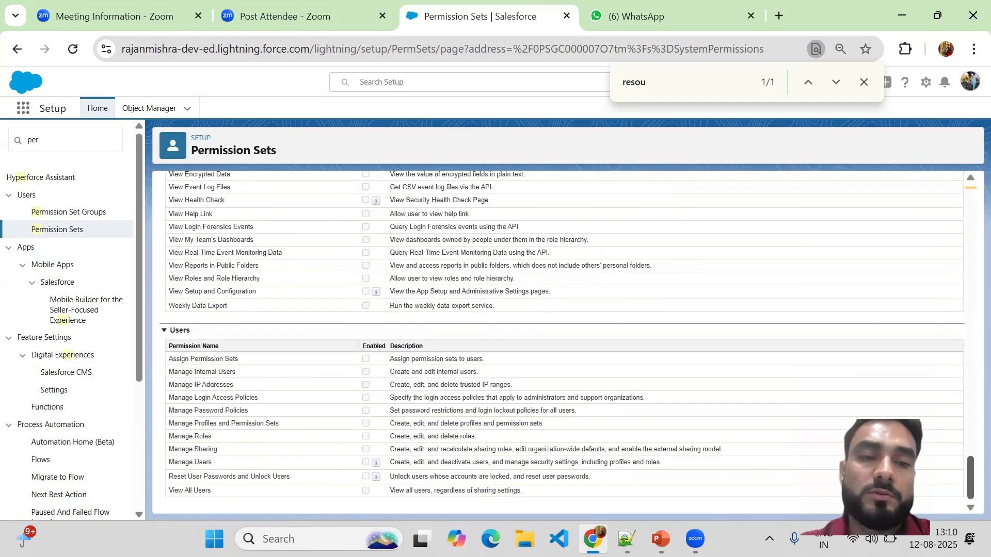
pyautogui.scroll(20, 939, 169)
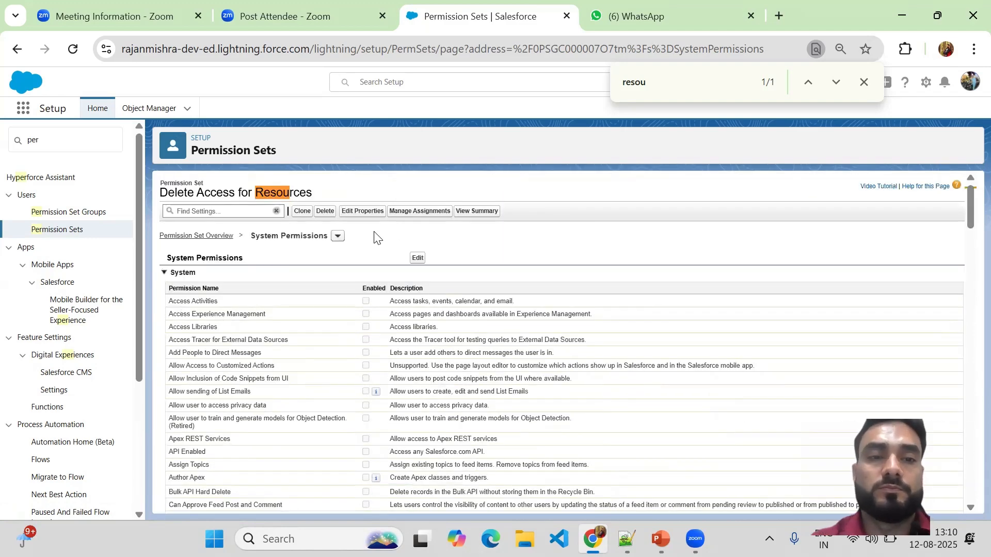
# Open the Service Providers settings from the permission set overview and check the available providers in edit mode
pyautogui.click(208, 236)
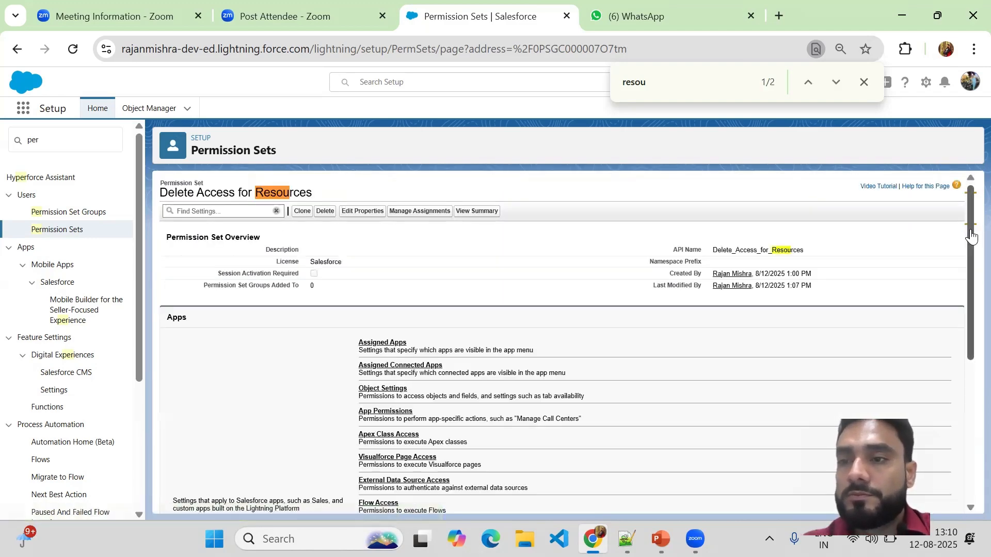
pyautogui.moveTo(971, 236); pyautogui.dragTo(951, 404)
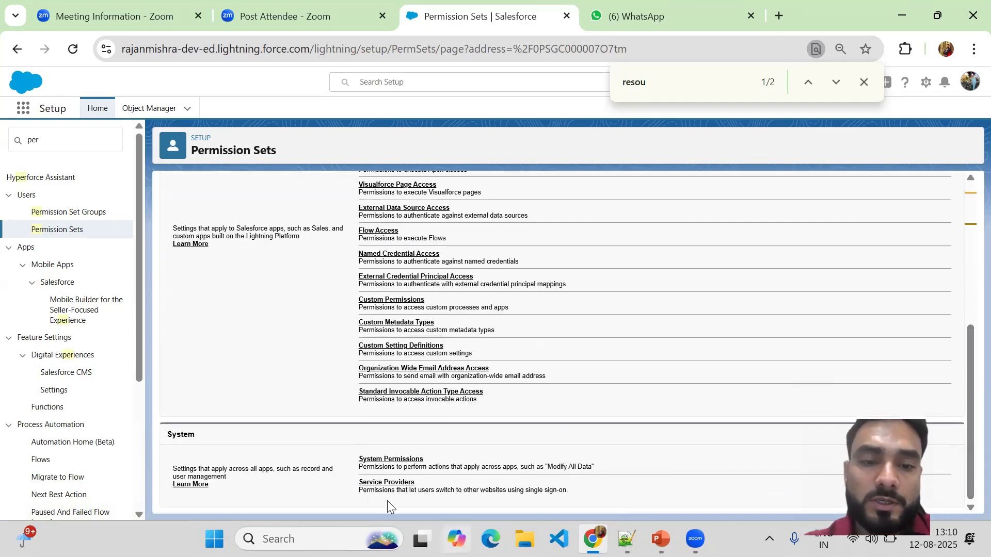
pyautogui.click(366, 486)
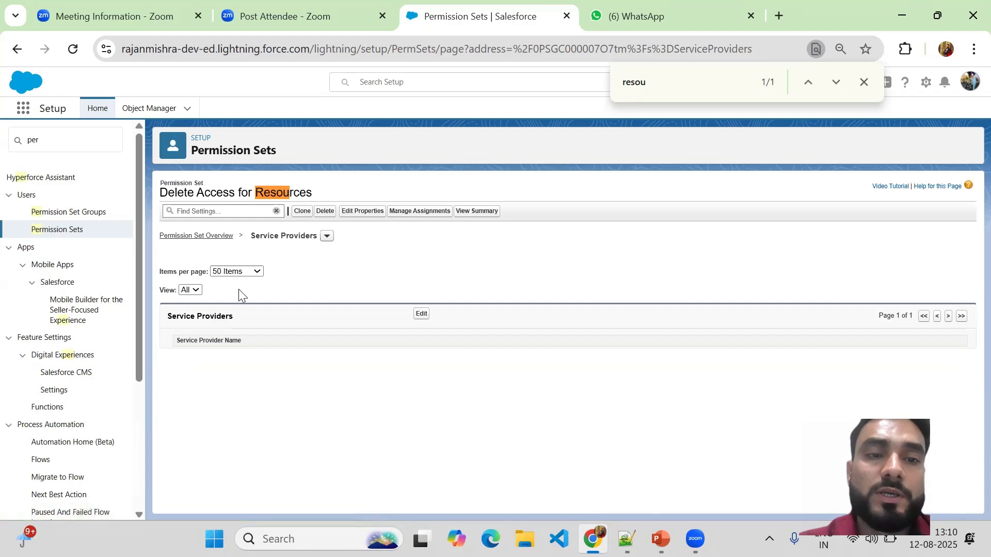
pyautogui.click(420, 315)
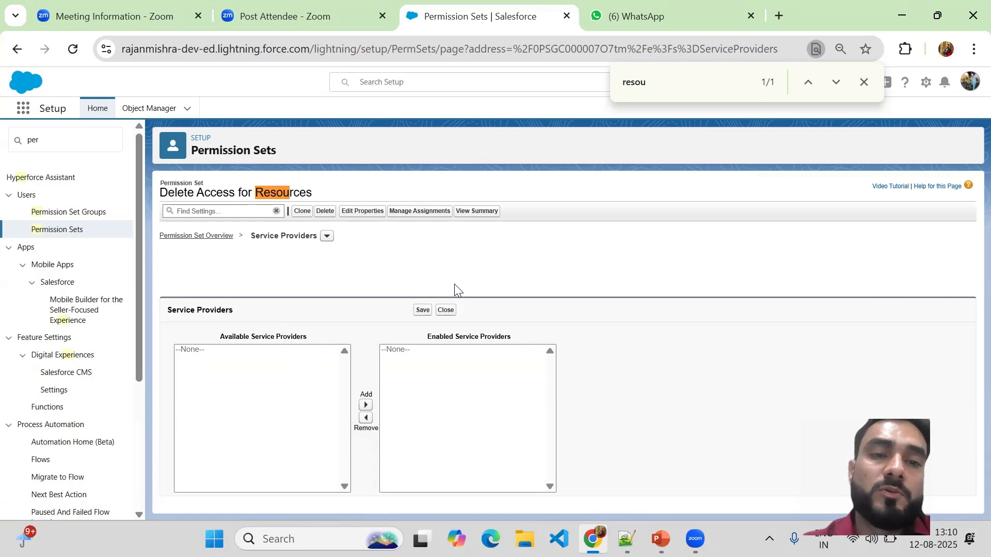
pyautogui.click(192, 374)
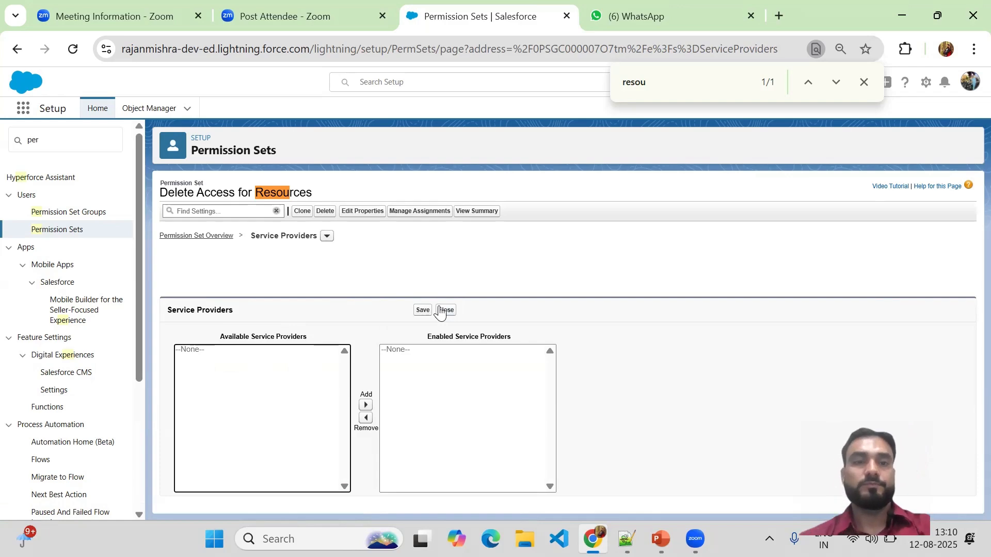
# Return to the permission set overview, look over its App and System sections, and close the page search
pyautogui.click(205, 239)
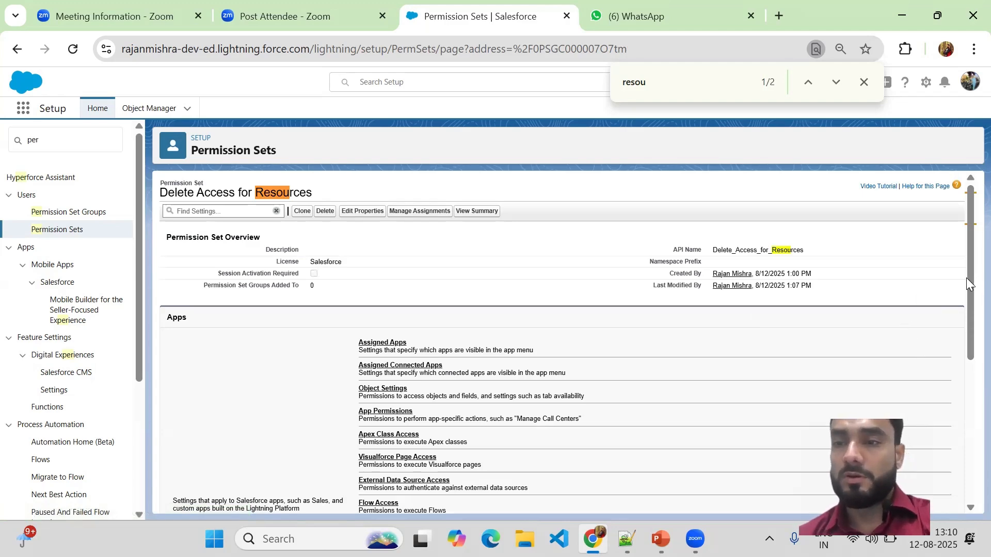
pyautogui.moveTo(969, 277); pyautogui.dragTo(969, 519)
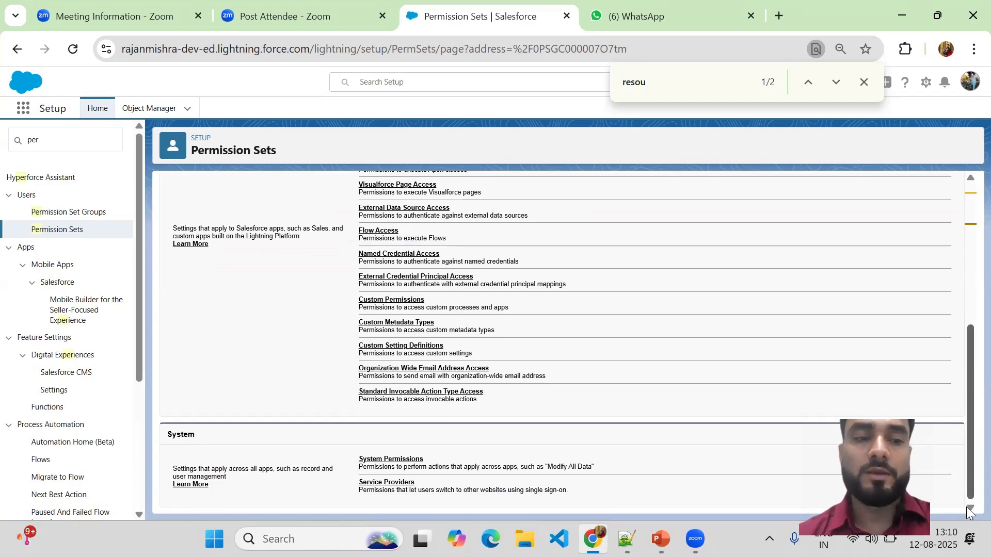
pyautogui.moveTo(968, 516); pyautogui.dragTo(961, 246)
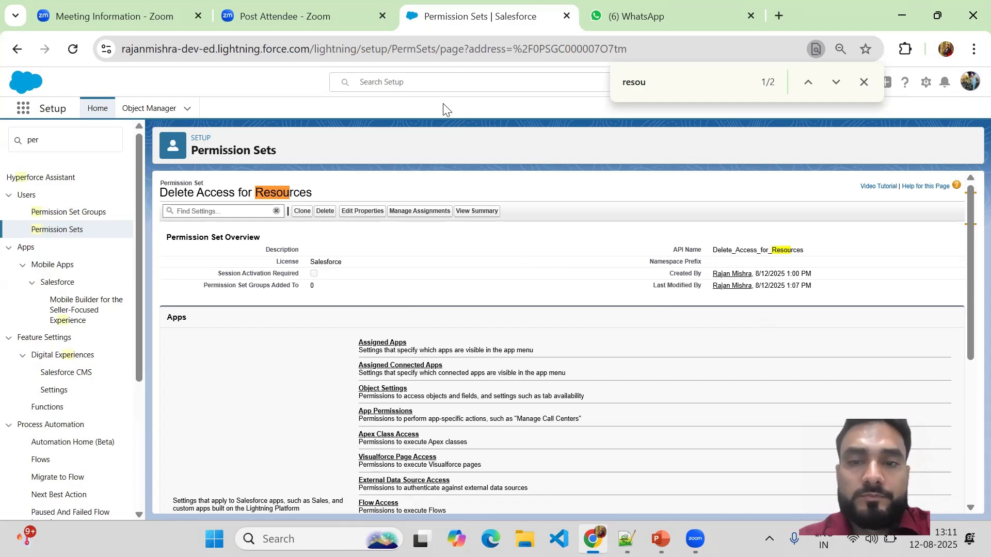
pyautogui.click(864, 83)
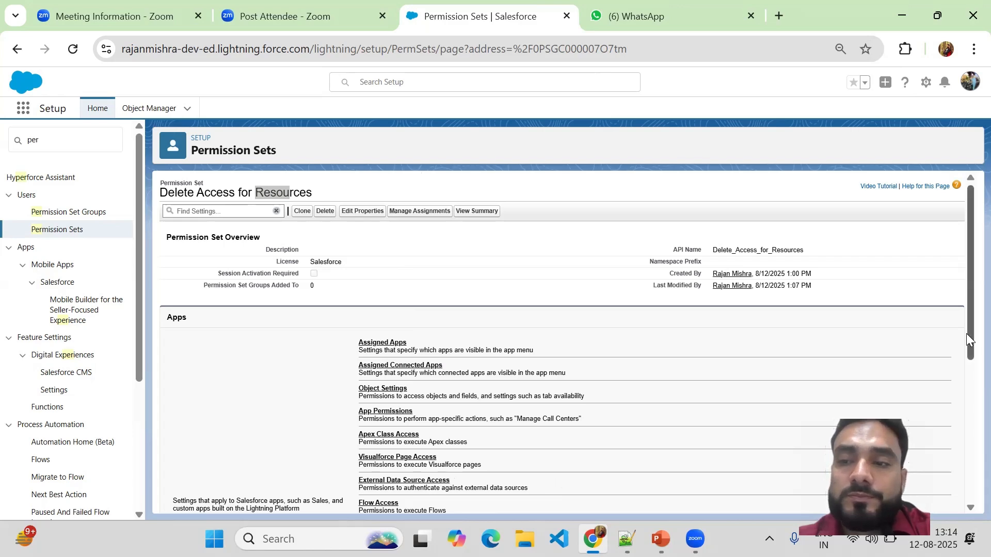
pyautogui.moveTo(965, 333); pyautogui.dragTo(964, 506)
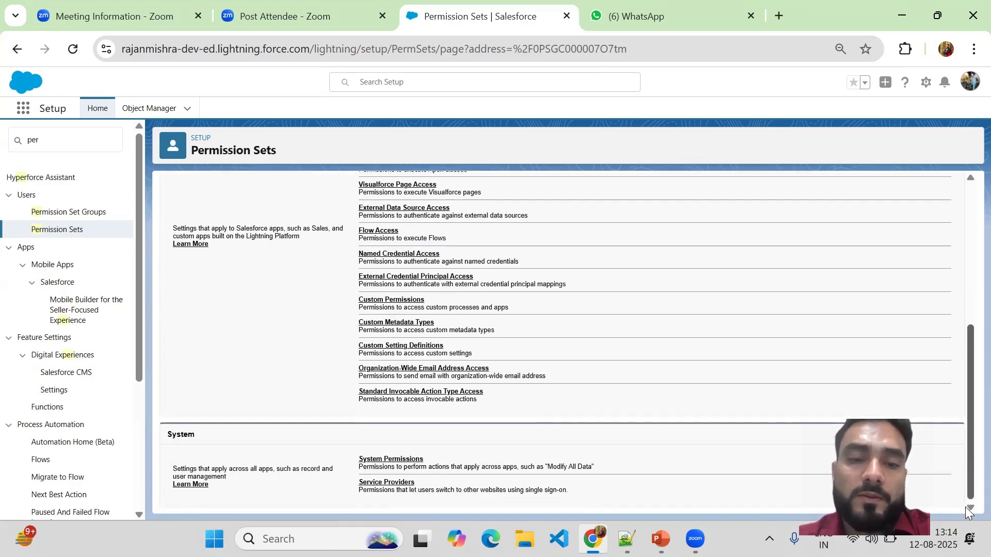
pyautogui.moveTo(959, 449); pyautogui.dragTo(955, 268)
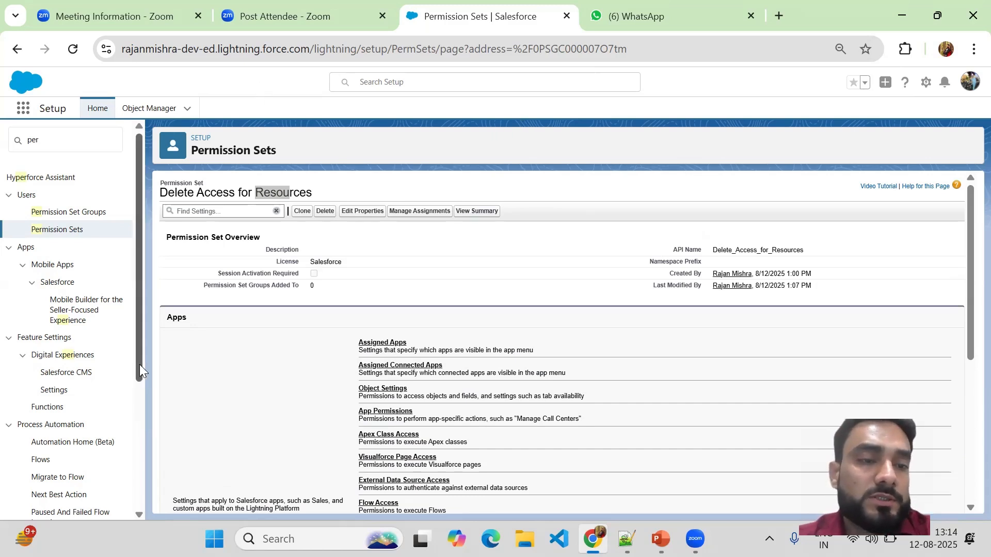
pyautogui.moveTo(140, 364); pyautogui.dragTo(146, 490)
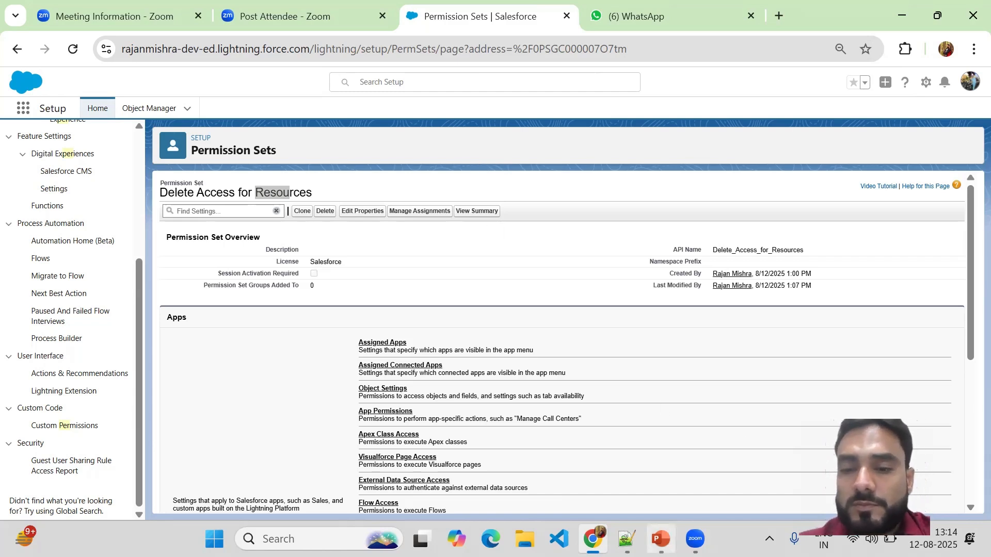
# Switch to the Salesforce Training Class presentation in PowerPoint and start the slide show from the question mark slide 46
pyautogui.moveTo(660, 539)
pyautogui.click(666, 464)
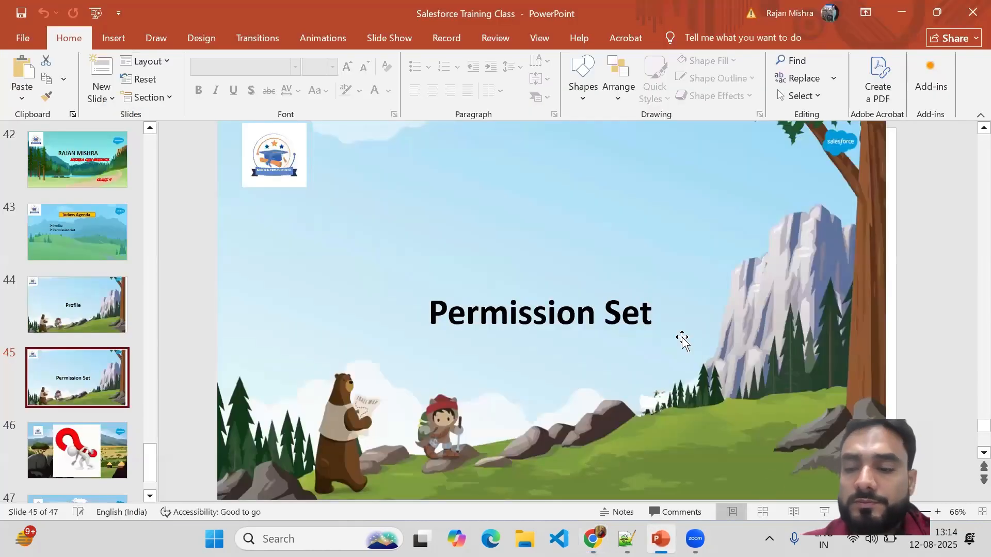
pyautogui.press('pagedown')
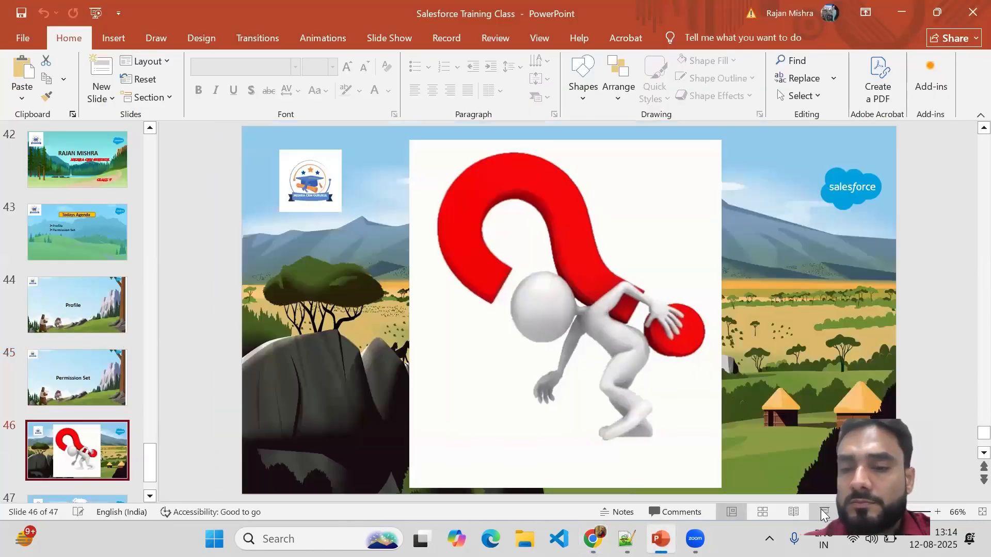
pyautogui.click(824, 513)
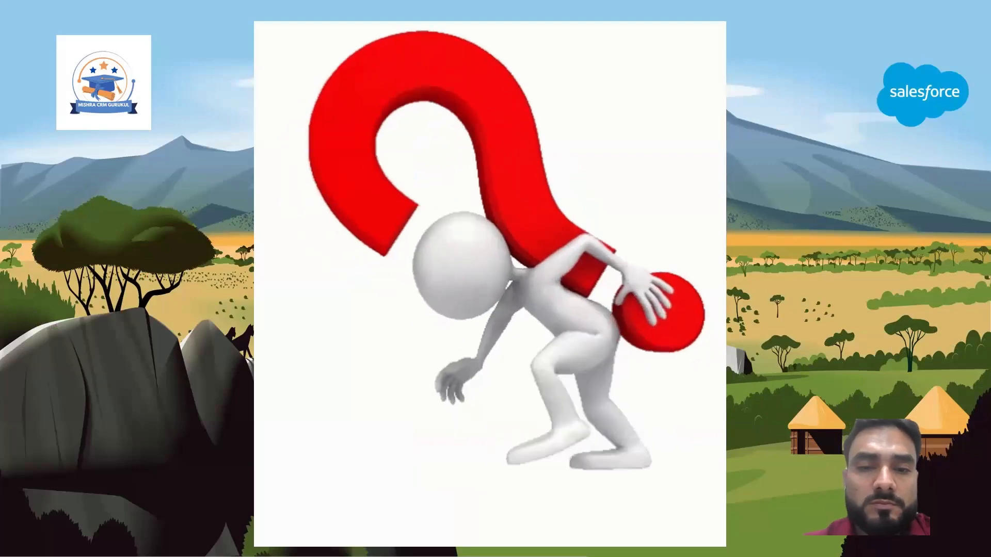